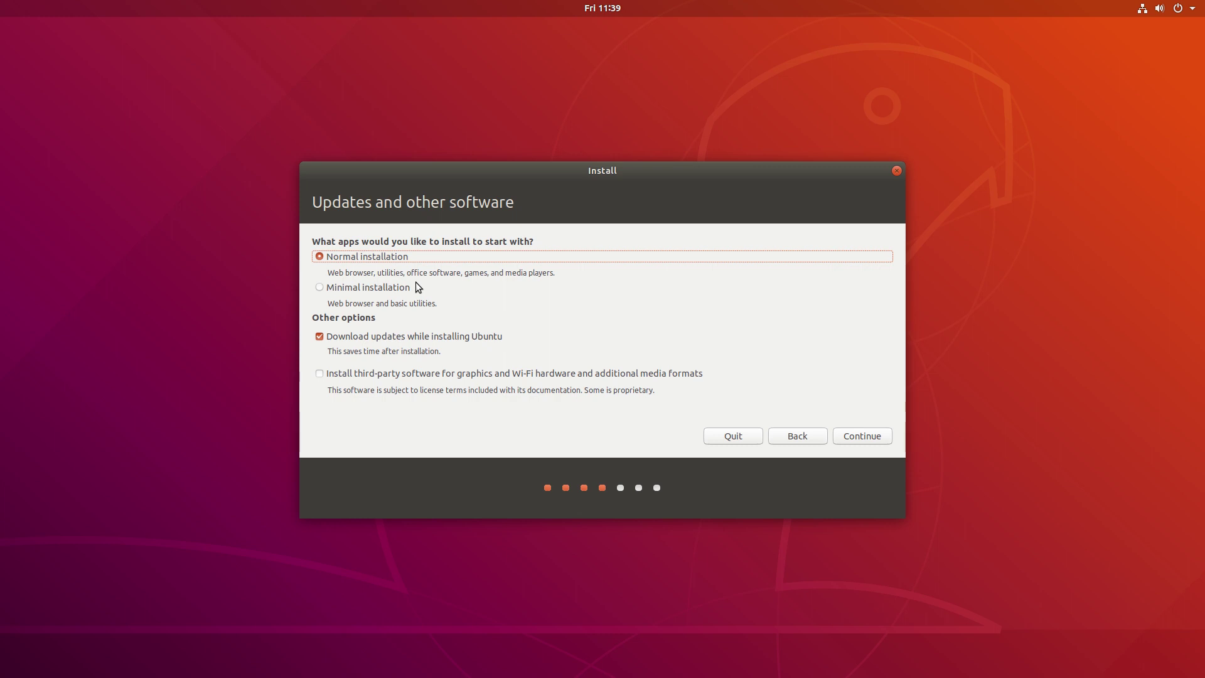
# Enable third-party software for graphics, Wi-Fi and media formats and continue the installation
pyautogui.click(347, 374)
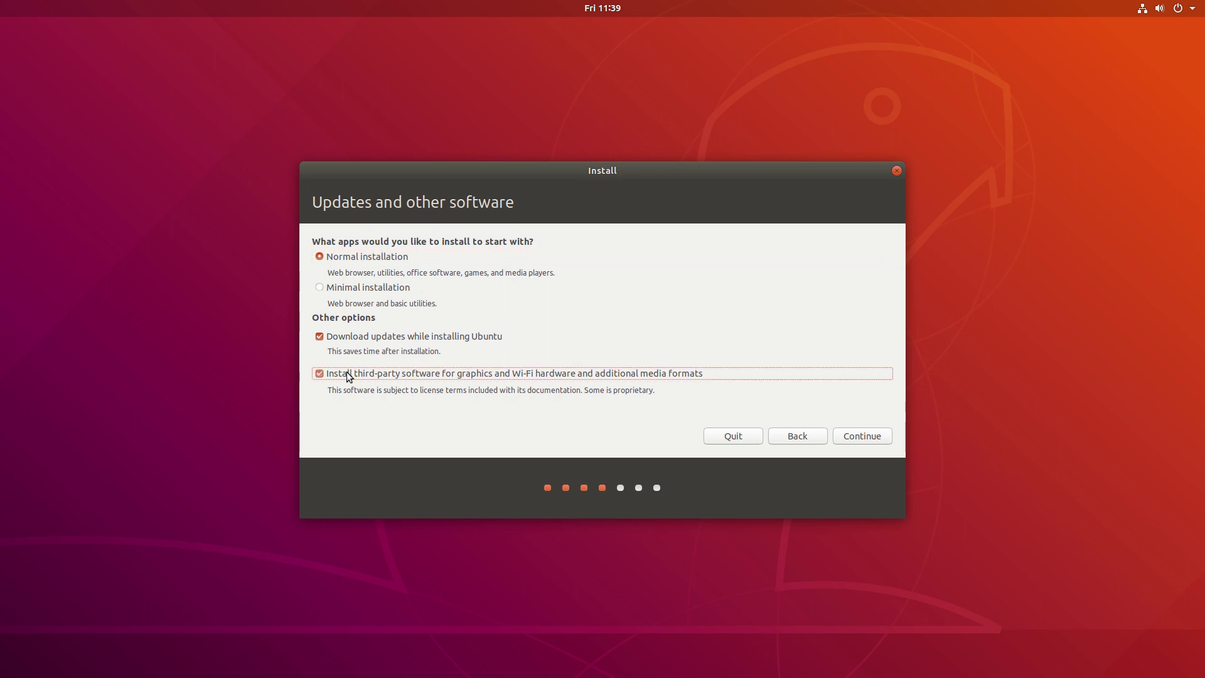
pyautogui.click(863, 432)
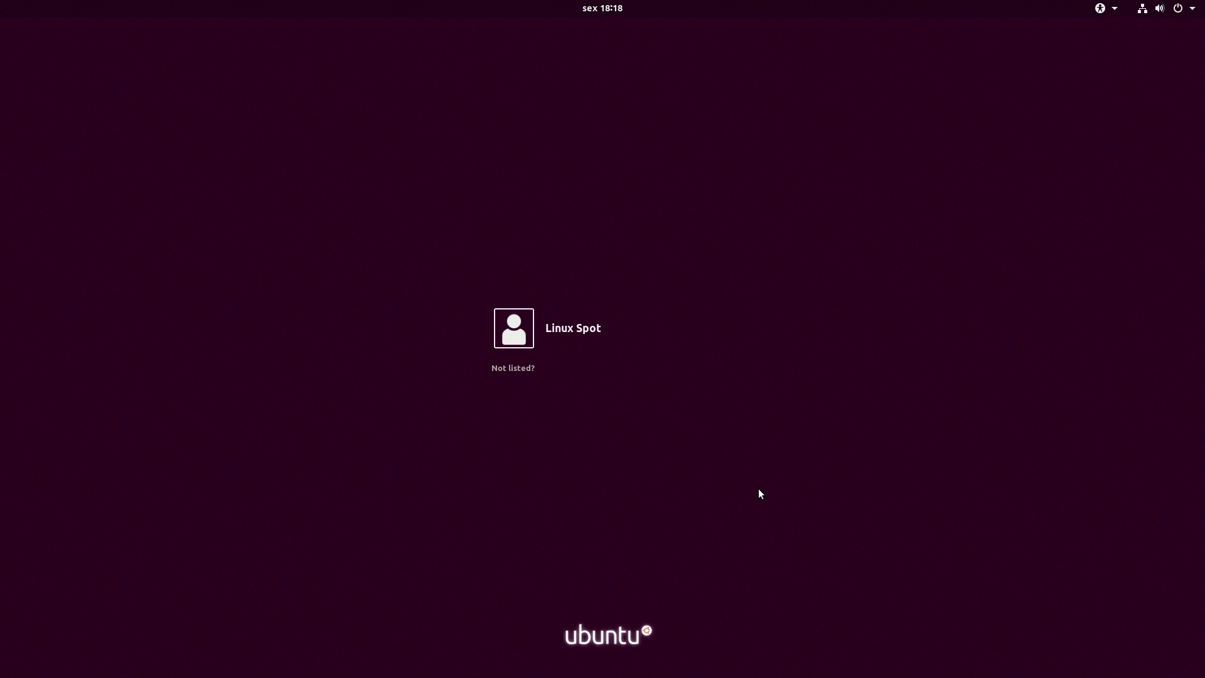
# Select the user account, confirm the Ubuntu session, and sign in with the account password
pyautogui.click(548, 330)
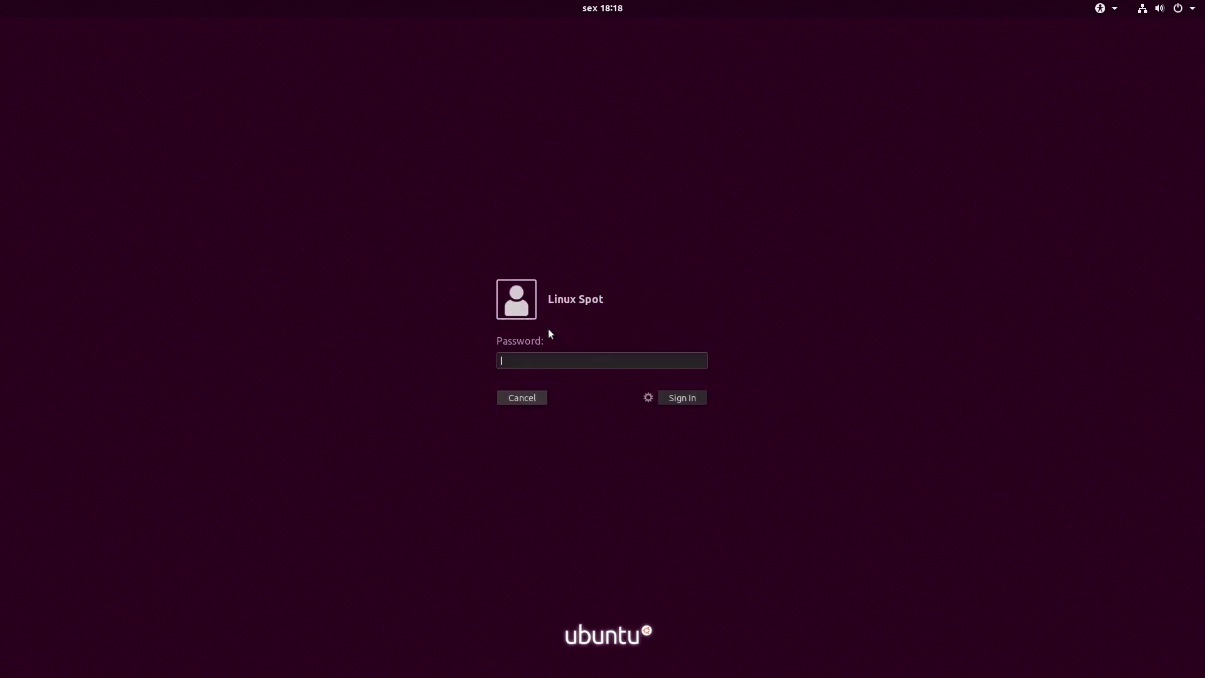
pyautogui.click(648, 399)
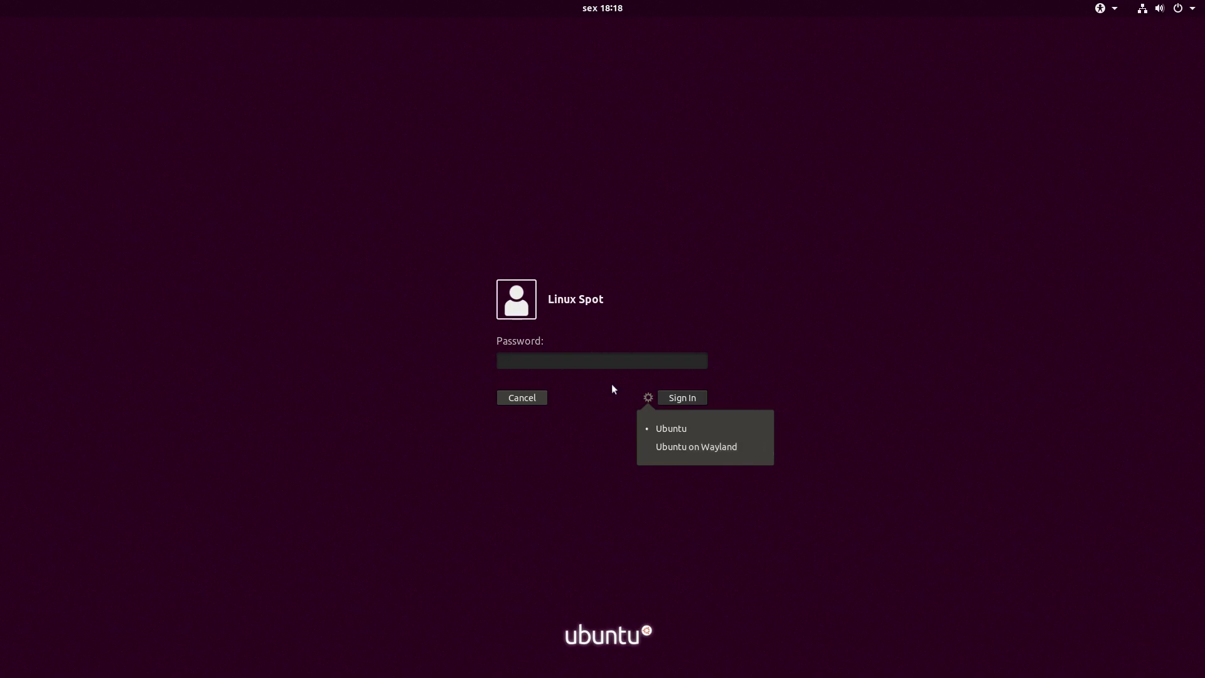
pyautogui.click(620, 359)
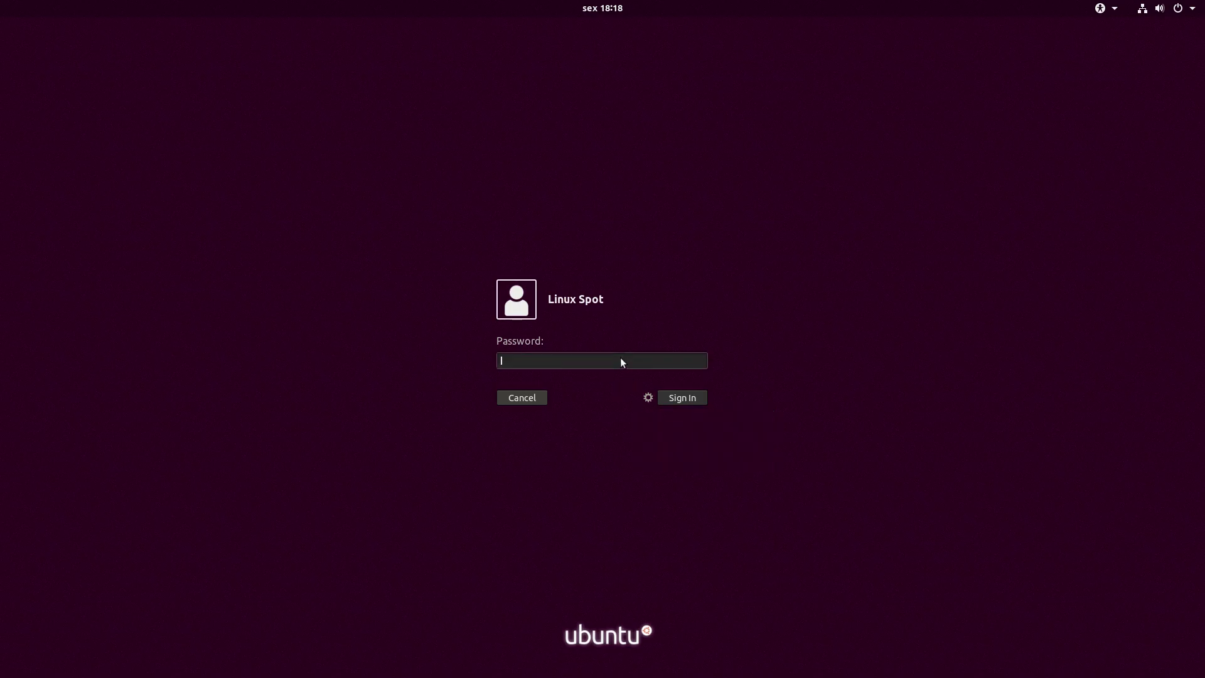
pyautogui.write('******')
pyautogui.press('Return')
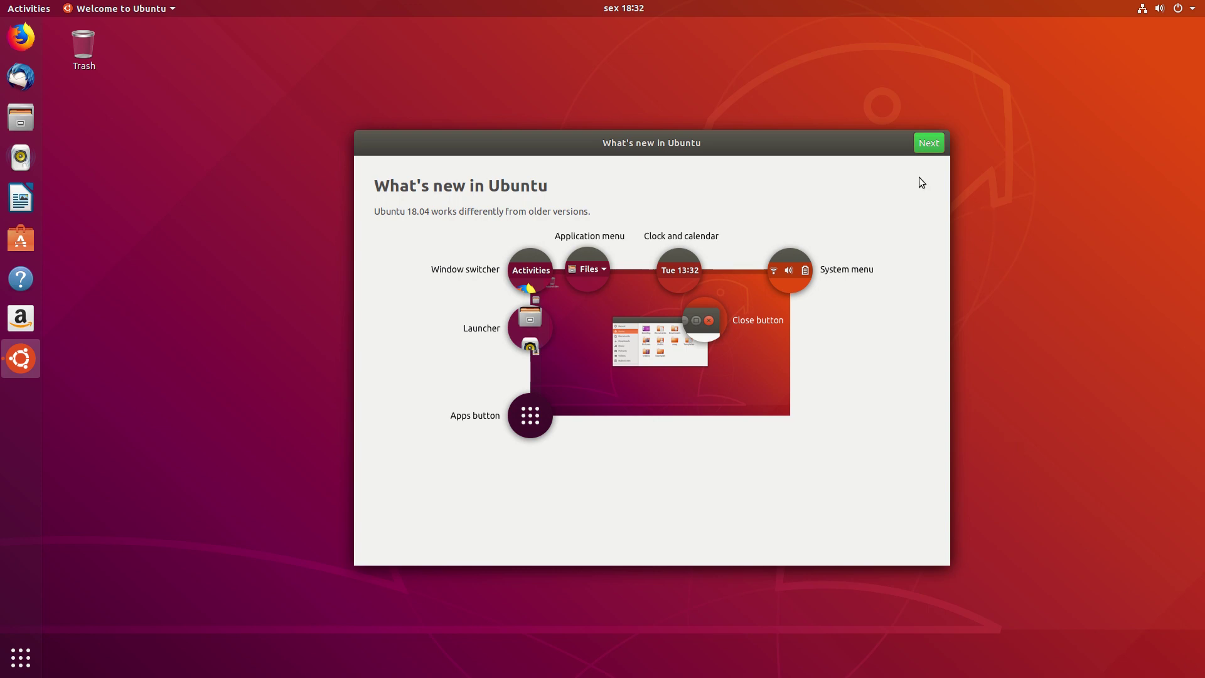
# Move past the What's new in Ubuntu overview to the Livepatch page
pyautogui.click(936, 139)
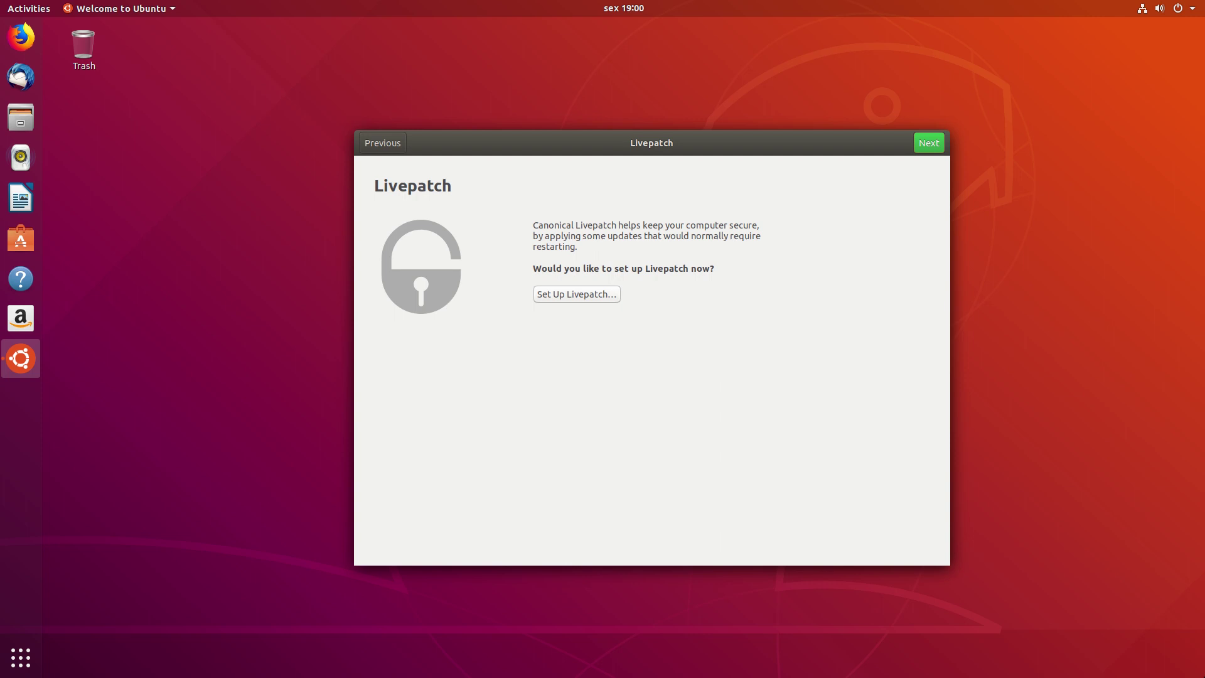
# Skip Livepatch, review and close the first system report, then bring up the applications overview
pyautogui.click(923, 150)
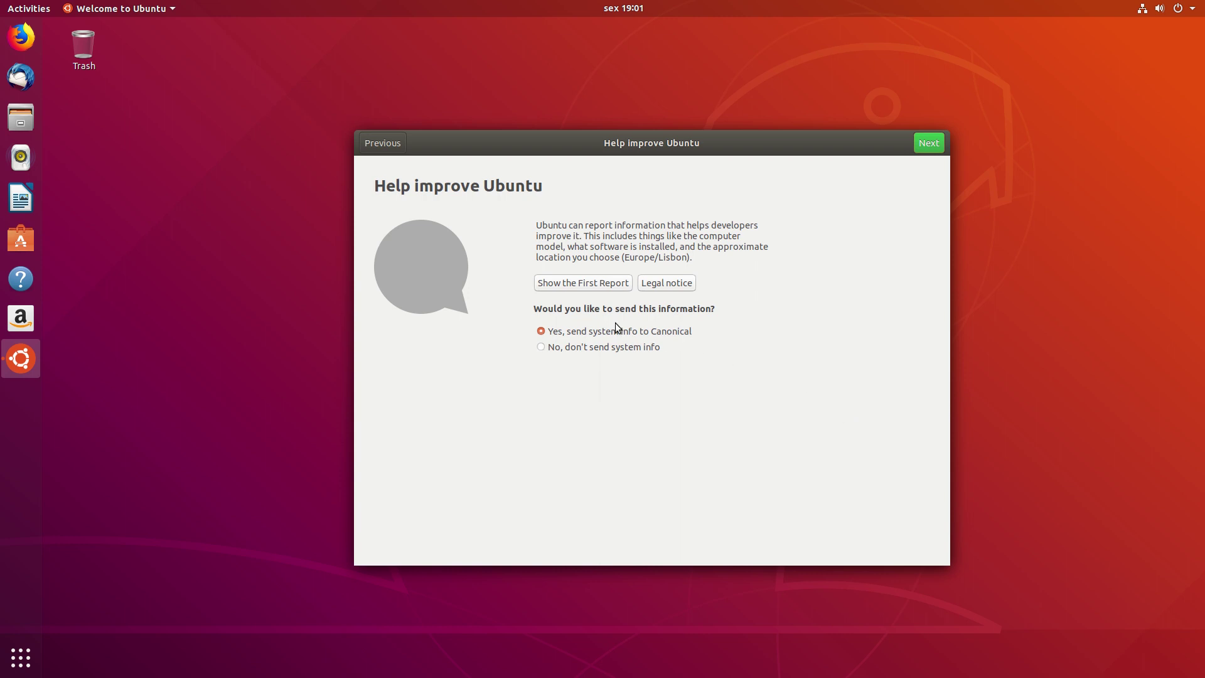
pyautogui.click(603, 283)
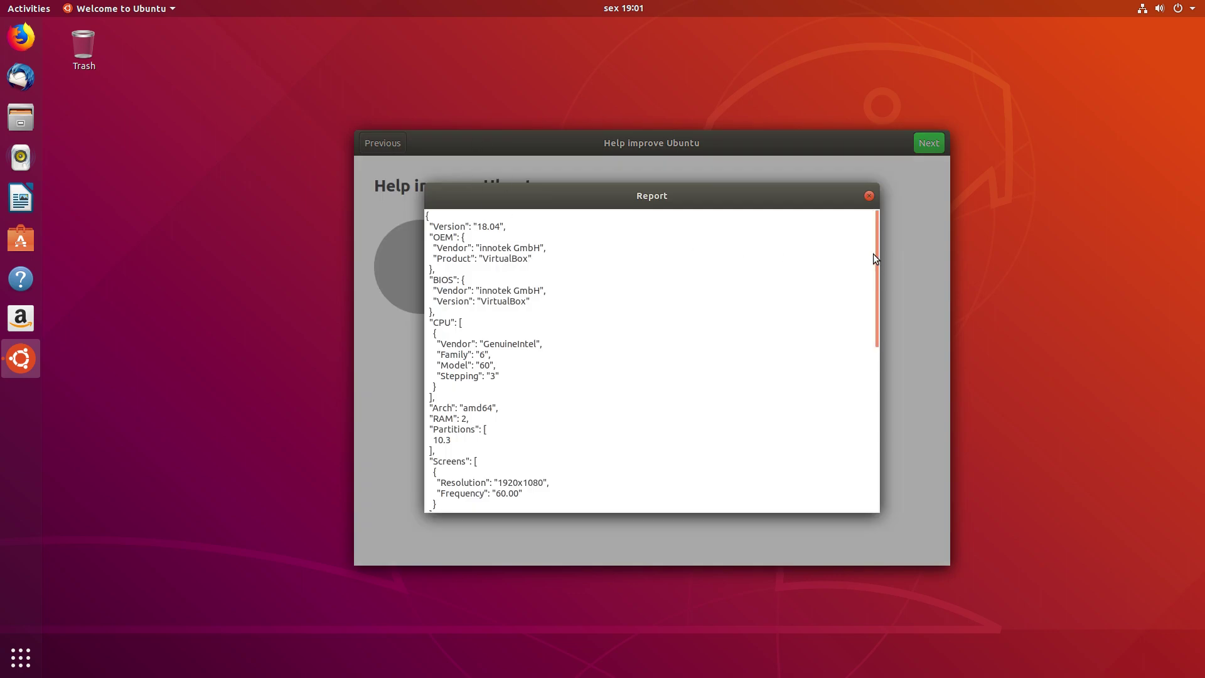
pyautogui.moveTo(872, 246)
pyautogui.mouseDown()
pyautogui.moveTo(866, 445)
pyautogui.moveTo(861, 235)
pyautogui.mouseUp()
pyautogui.click(869, 197)
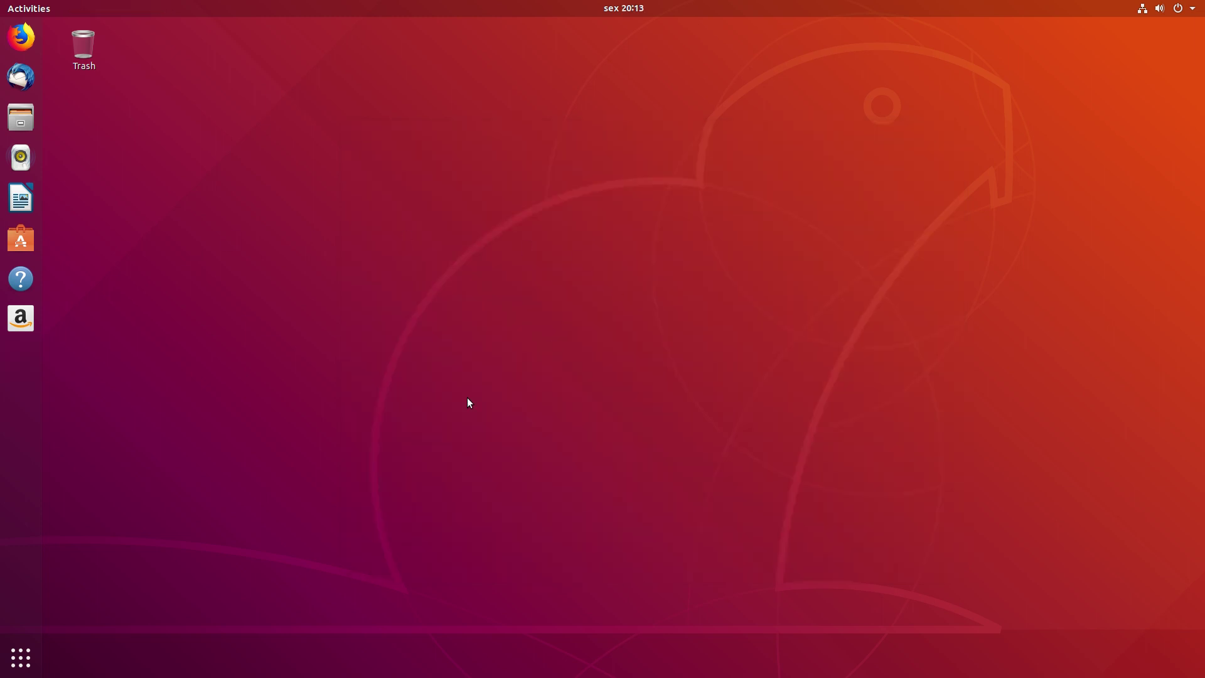
pyautogui.click(21, 658)
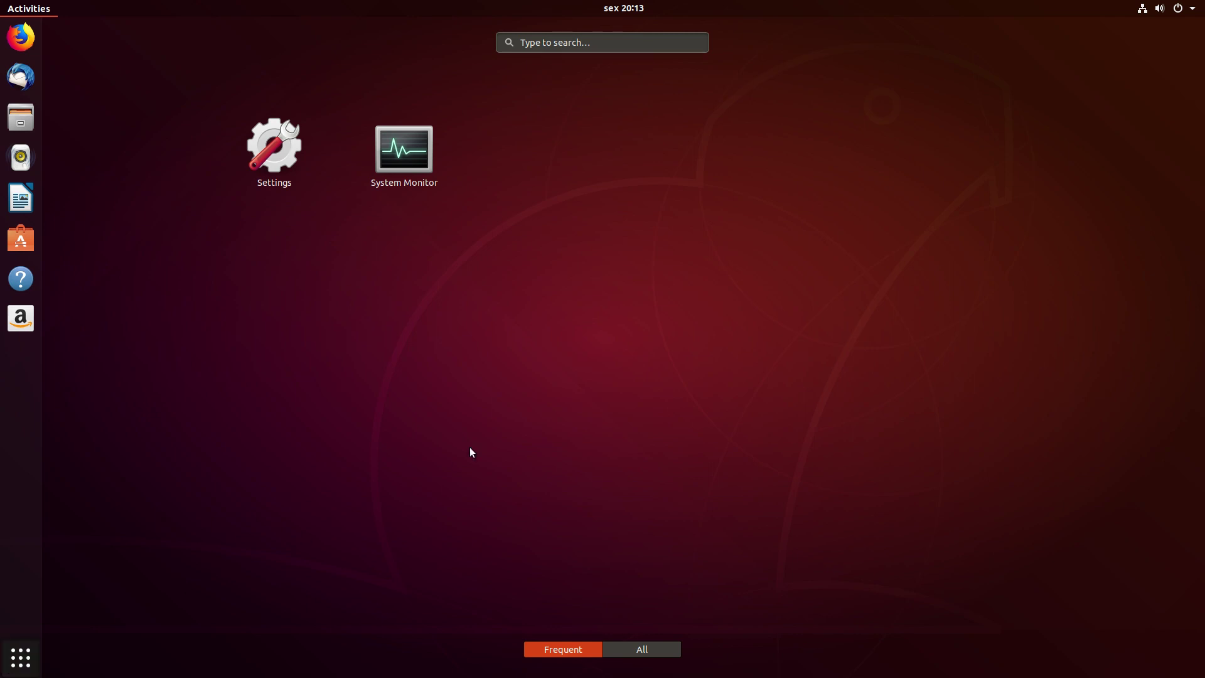
# Launch System Monitor, glance at its Resources graphs, and close it again
pyautogui.click(406, 162)
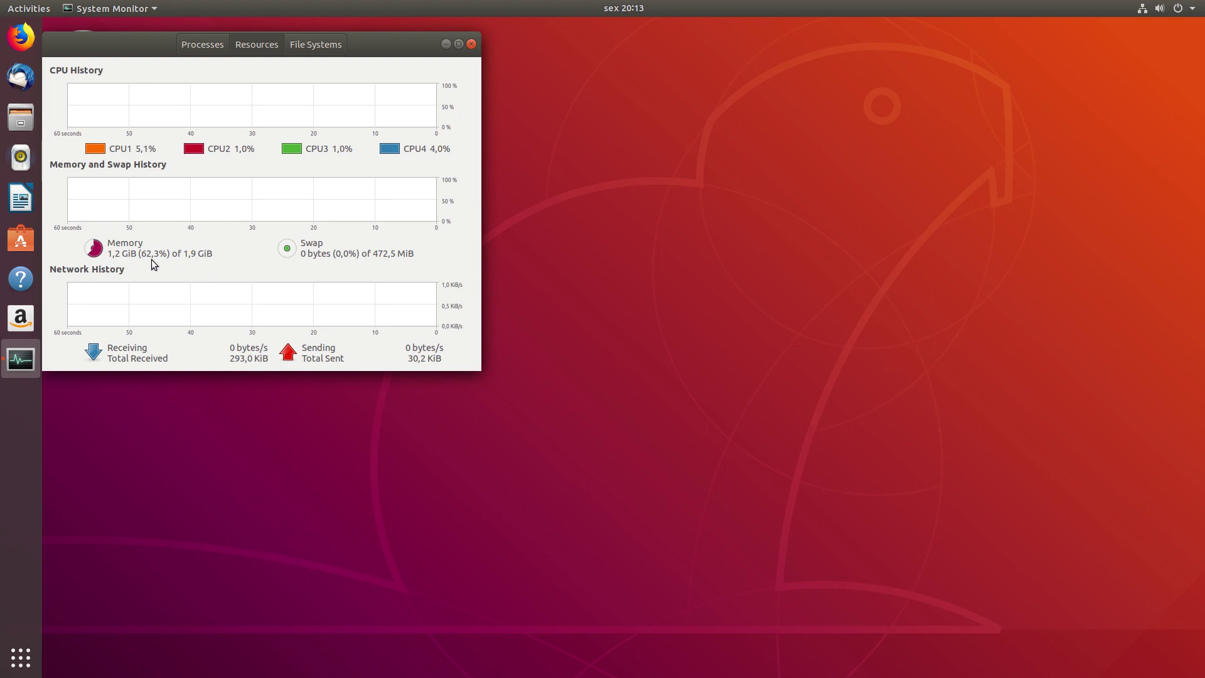
pyautogui.click(471, 43)
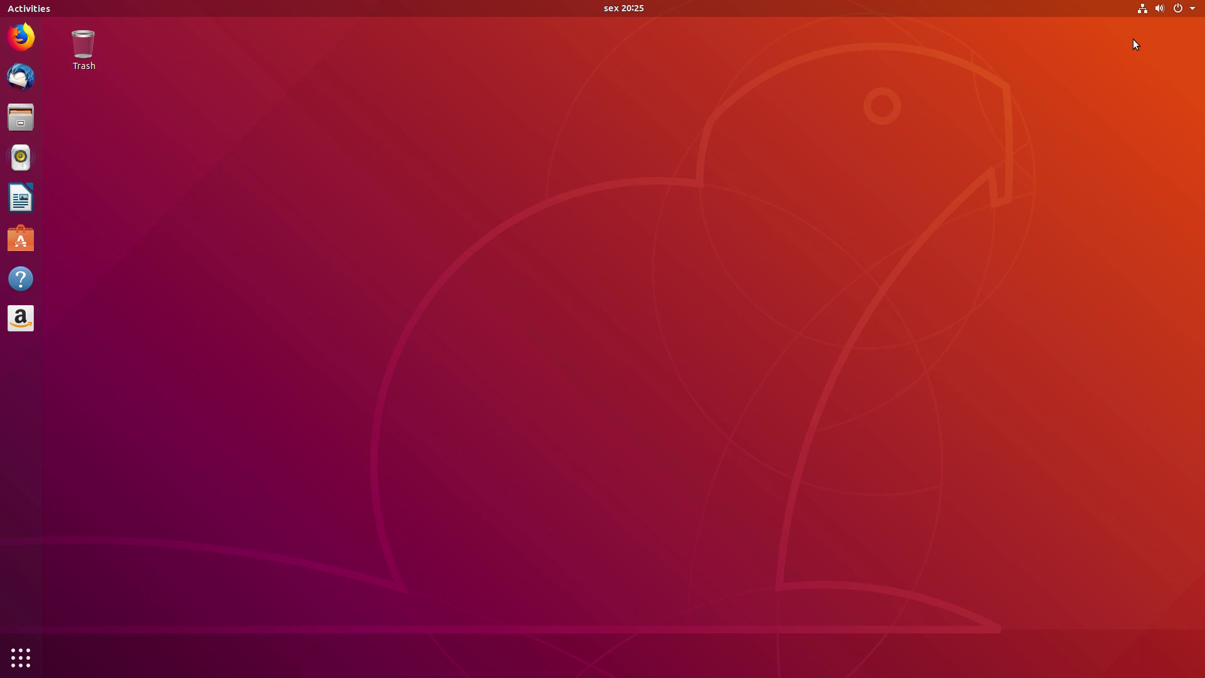
# Browse the status menu, calendar panel, Activities overview and application grid pages, then return to the desktop
pyautogui.click(1187, 11)
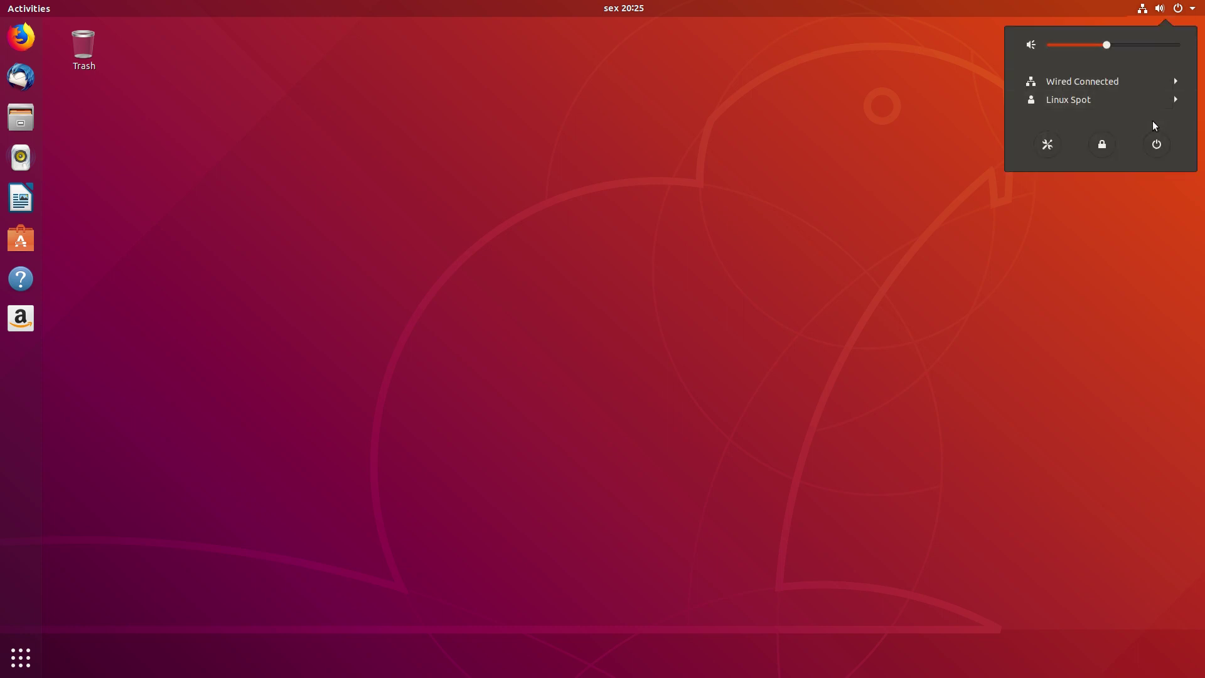
pyautogui.click(627, 12)
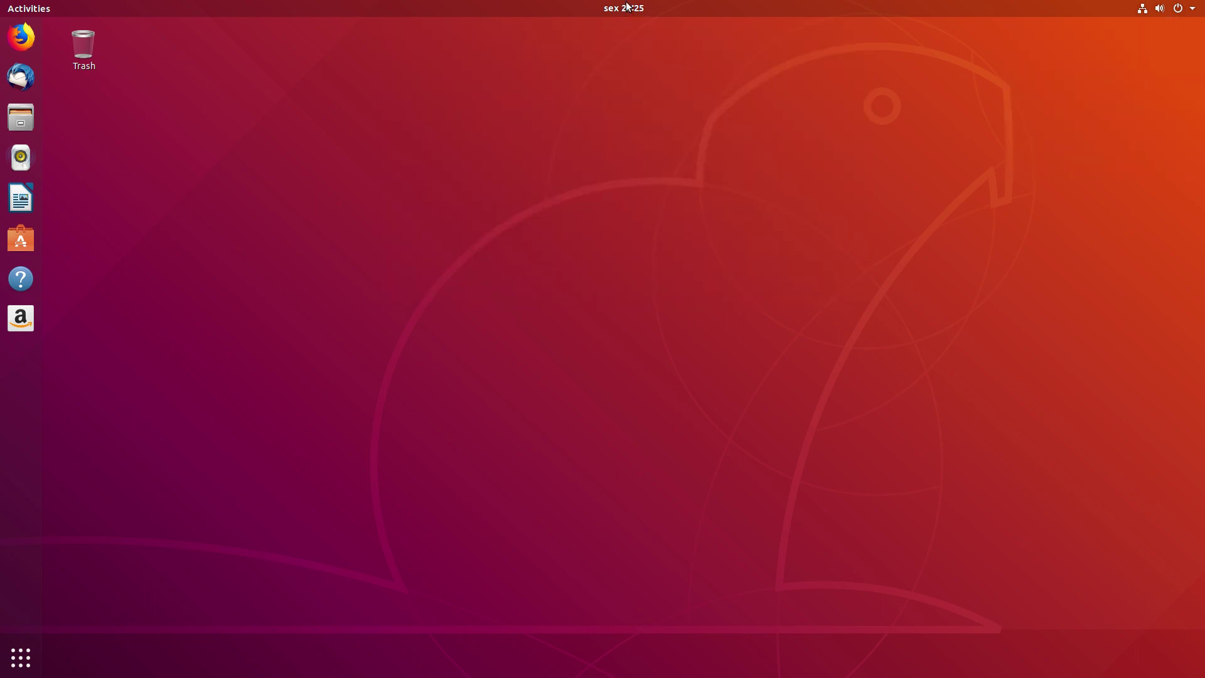
pyautogui.click(626, 8)
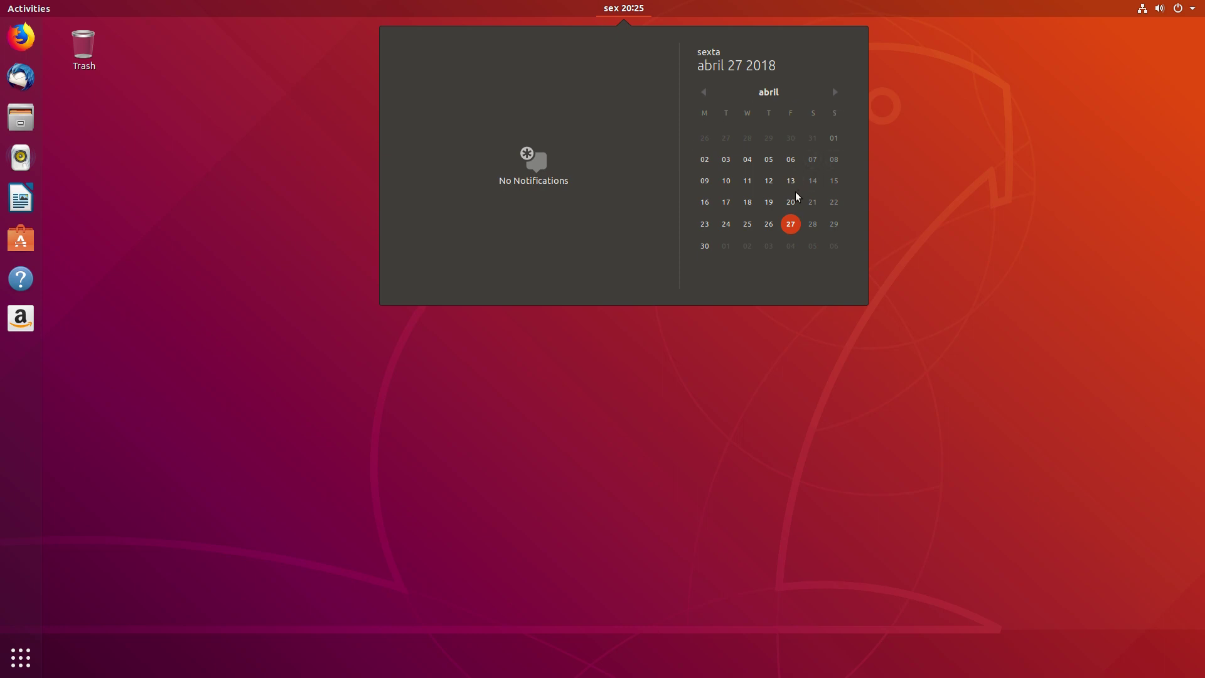
pyautogui.click(19, 14)
pyautogui.click(19, 14)
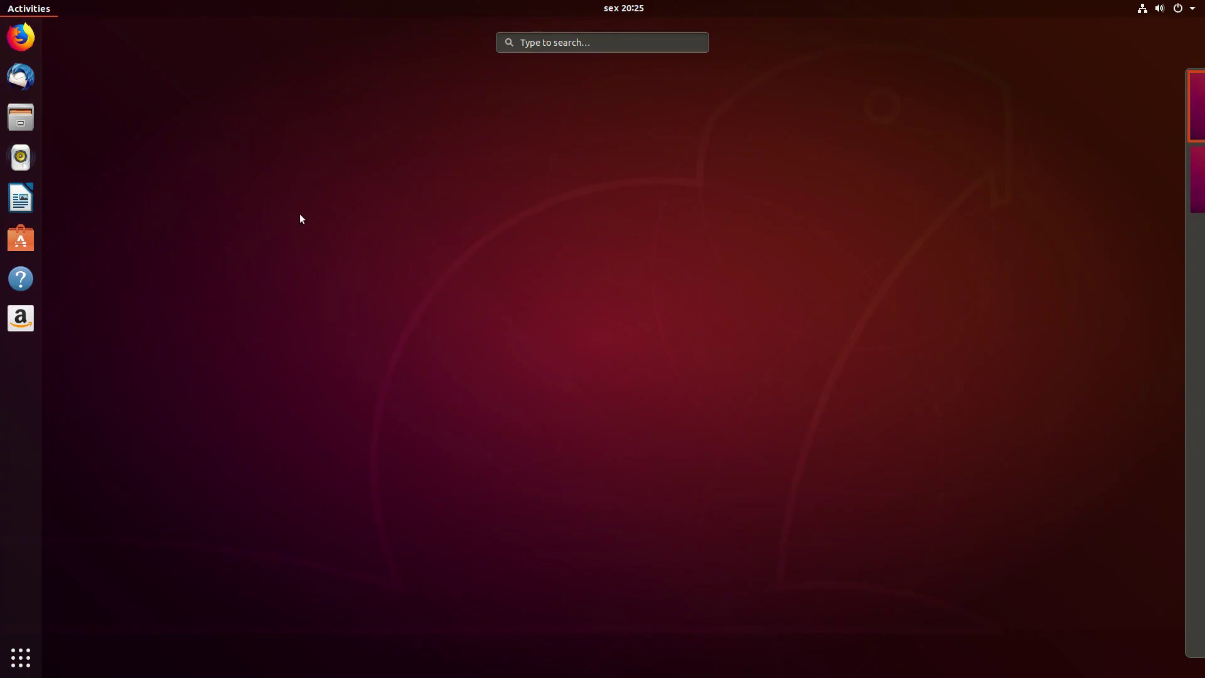
pyautogui.click(20, 657)
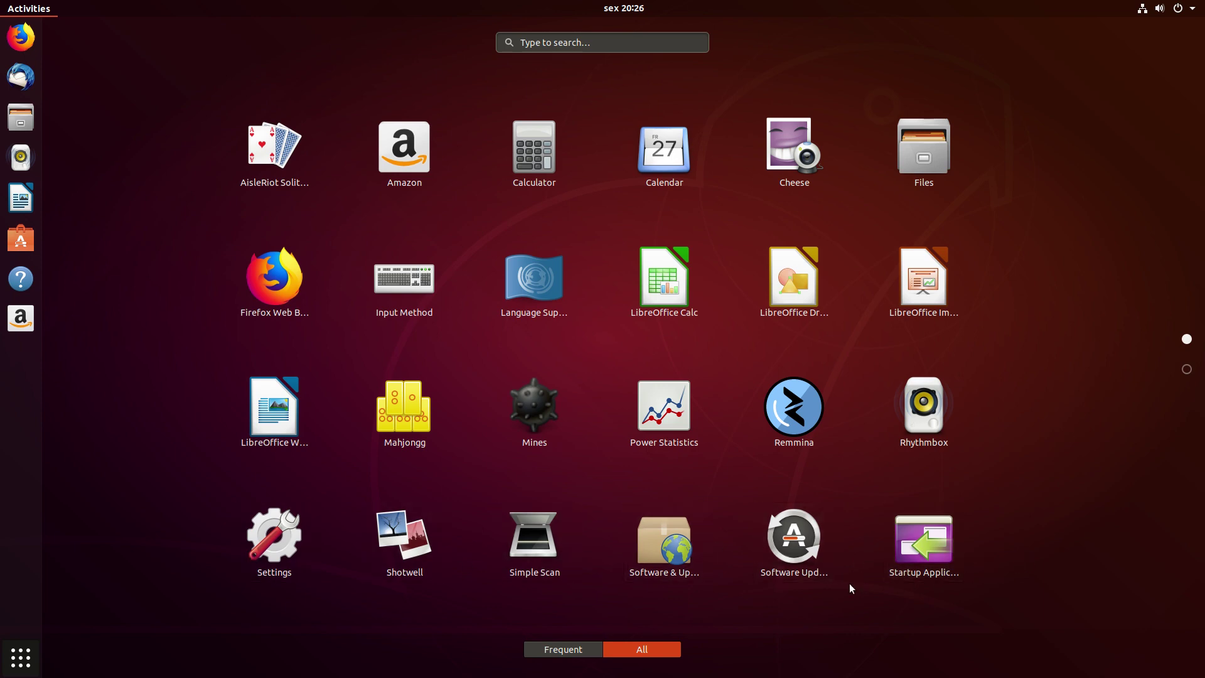
pyautogui.scroll(-1, 1012, 462)
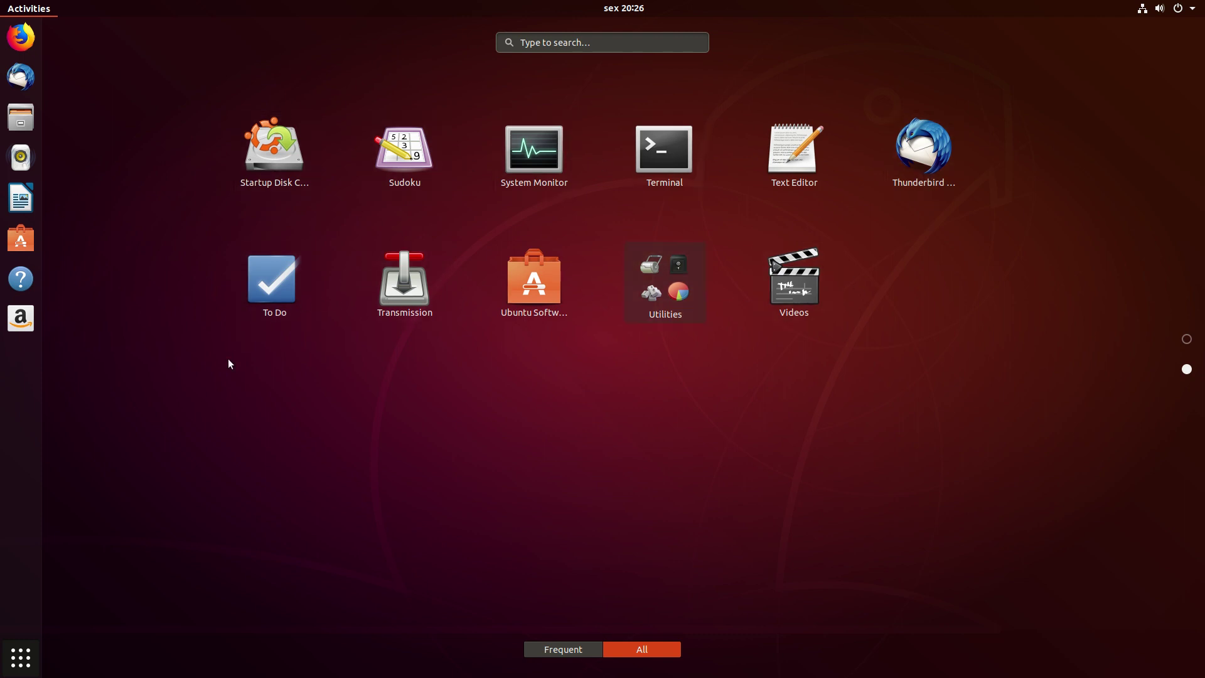
pyautogui.click(21, 657)
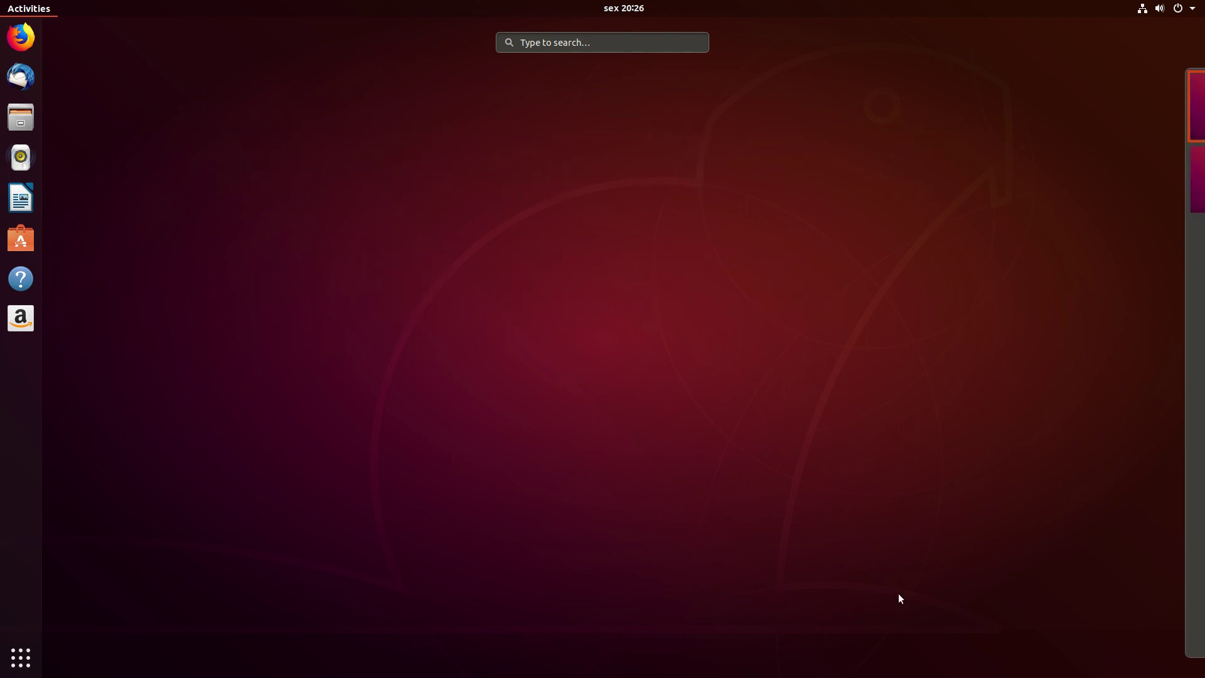
pyautogui.click(939, 585)
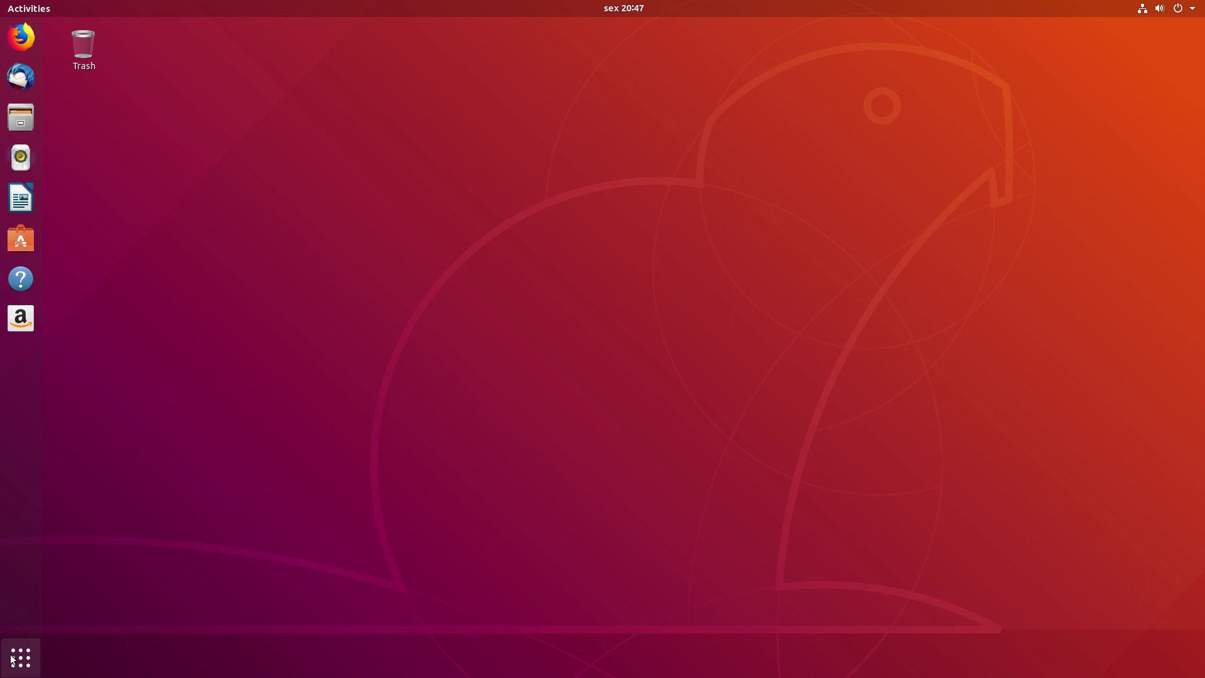
# Launch Settings and step through the Wi-Fi and Bluetooth pages to Background
pyautogui.click(11, 659)
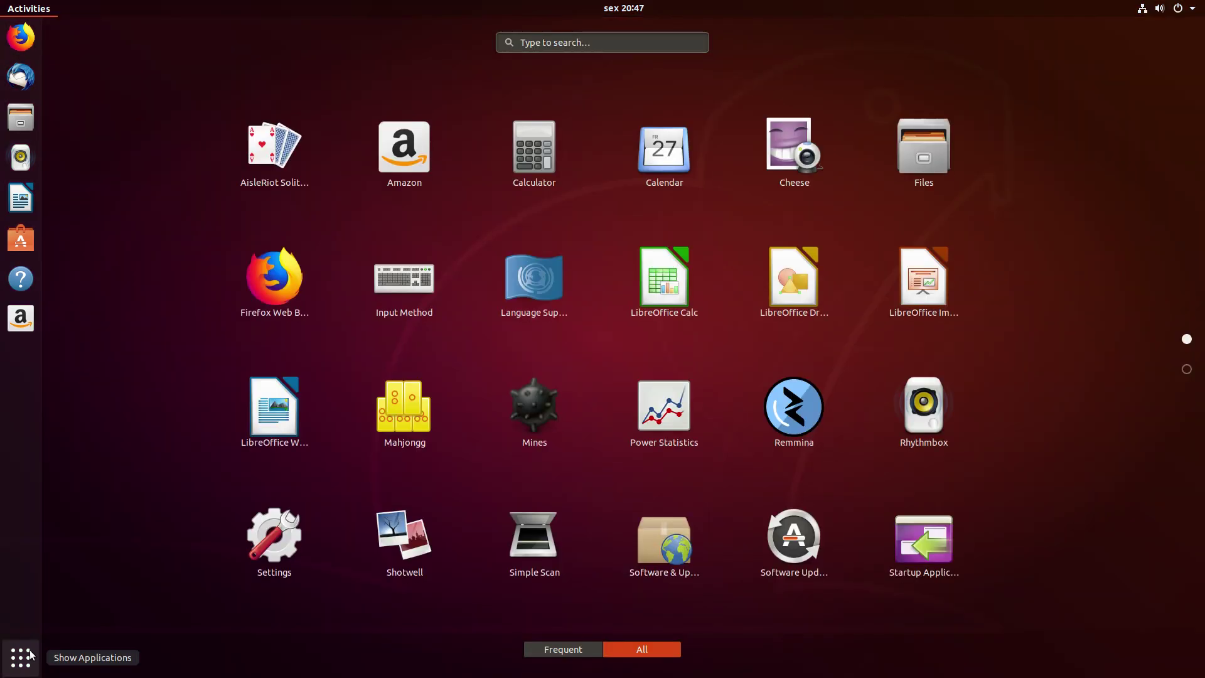
pyautogui.click(310, 544)
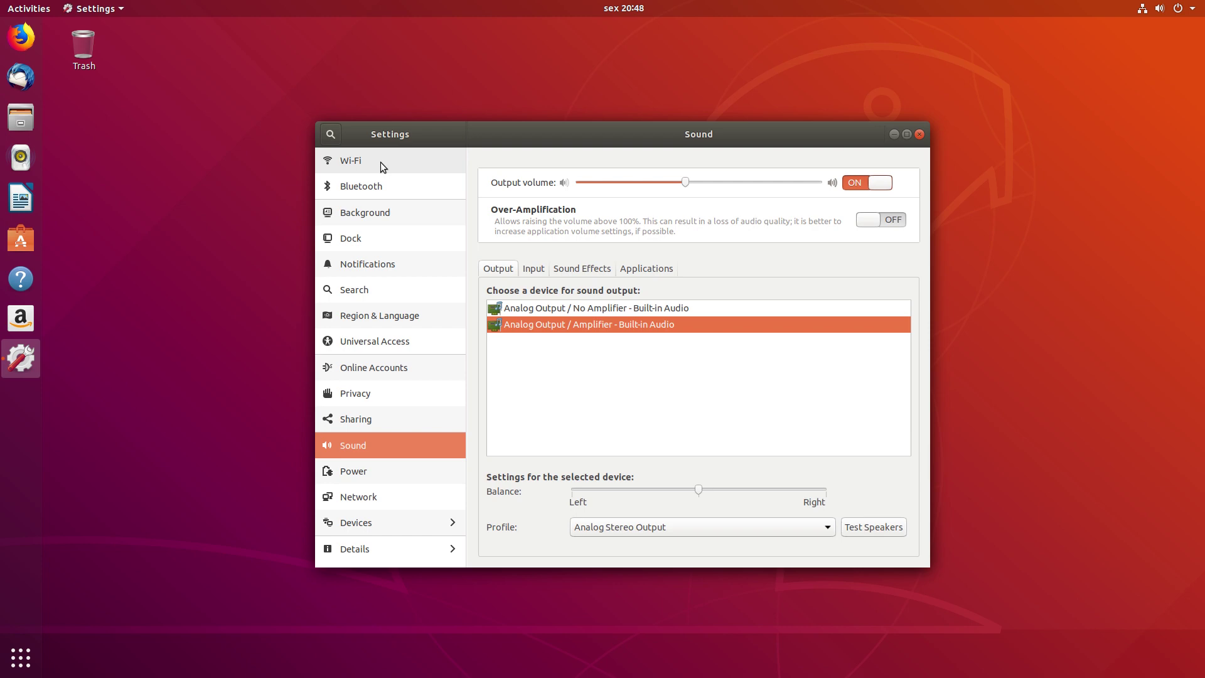
pyautogui.click(380, 162)
pyautogui.click(376, 185)
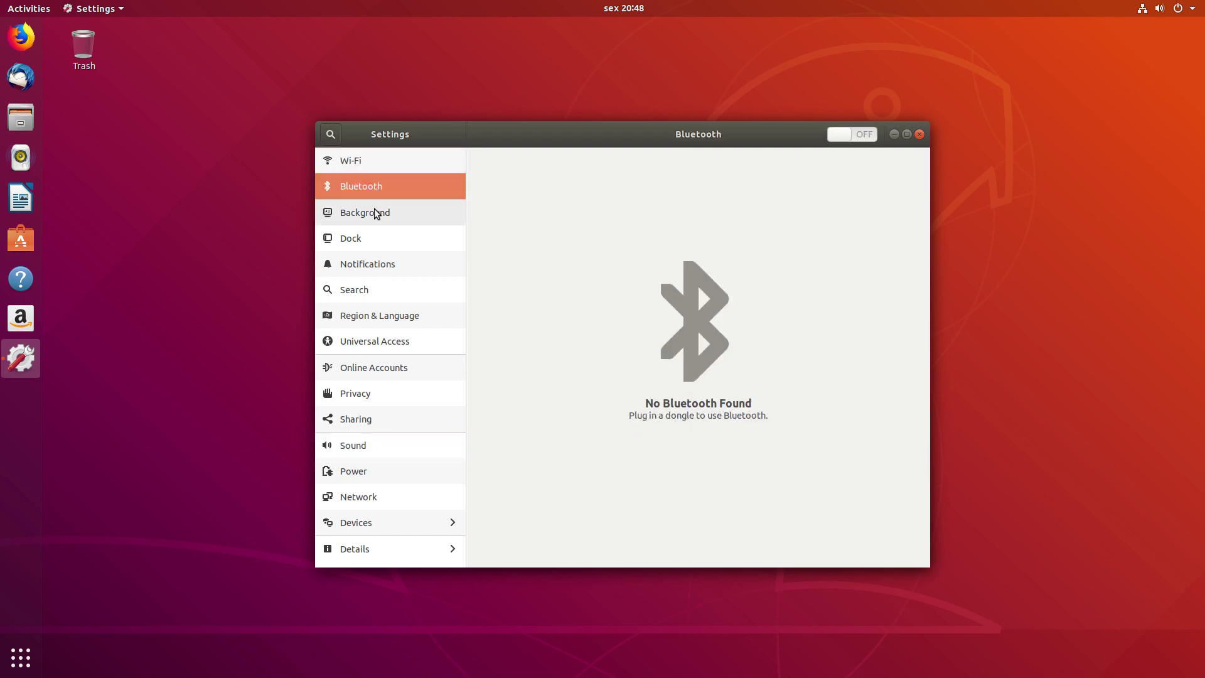
pyautogui.click(376, 211)
# Set the grey mascot wallpaper as the desktop background
pyautogui.click(571, 314)
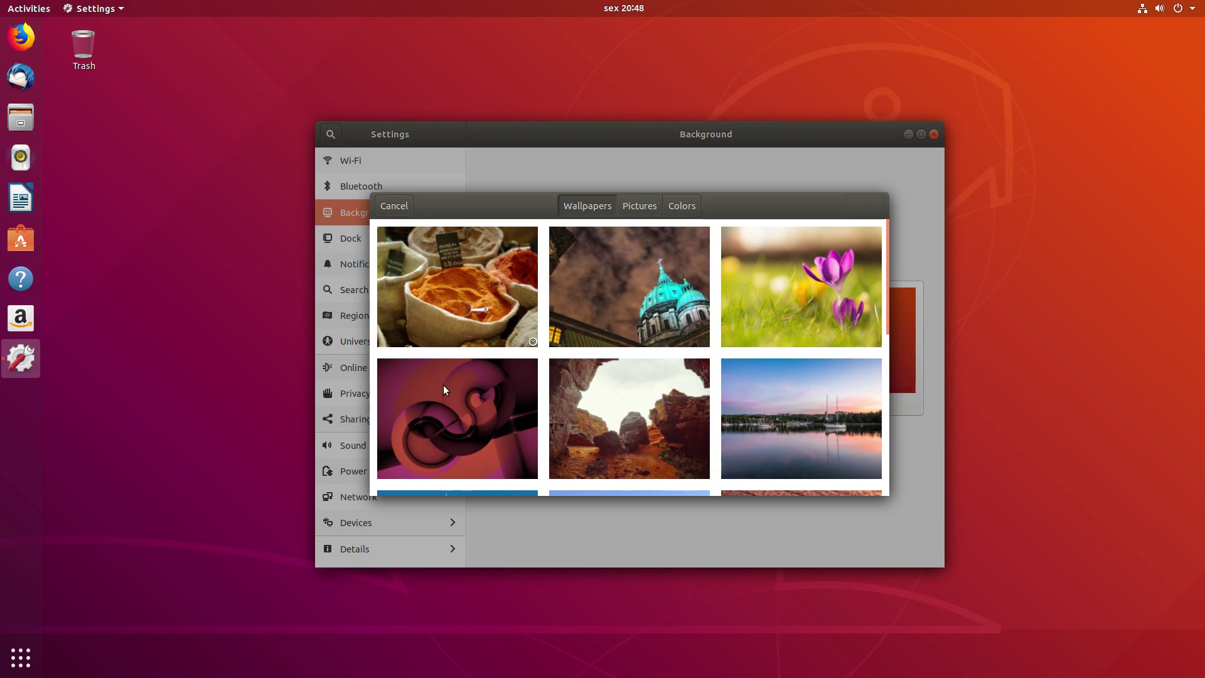
pyautogui.scroll(-10, 774, 376)
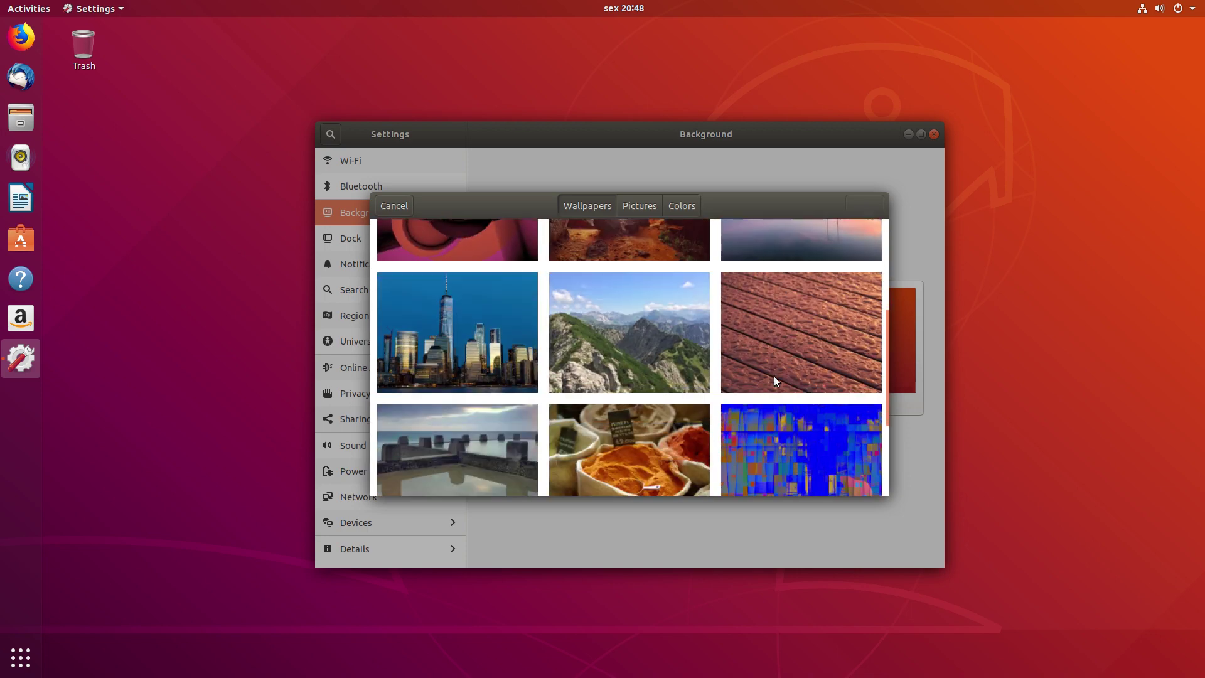
pyautogui.click(812, 443)
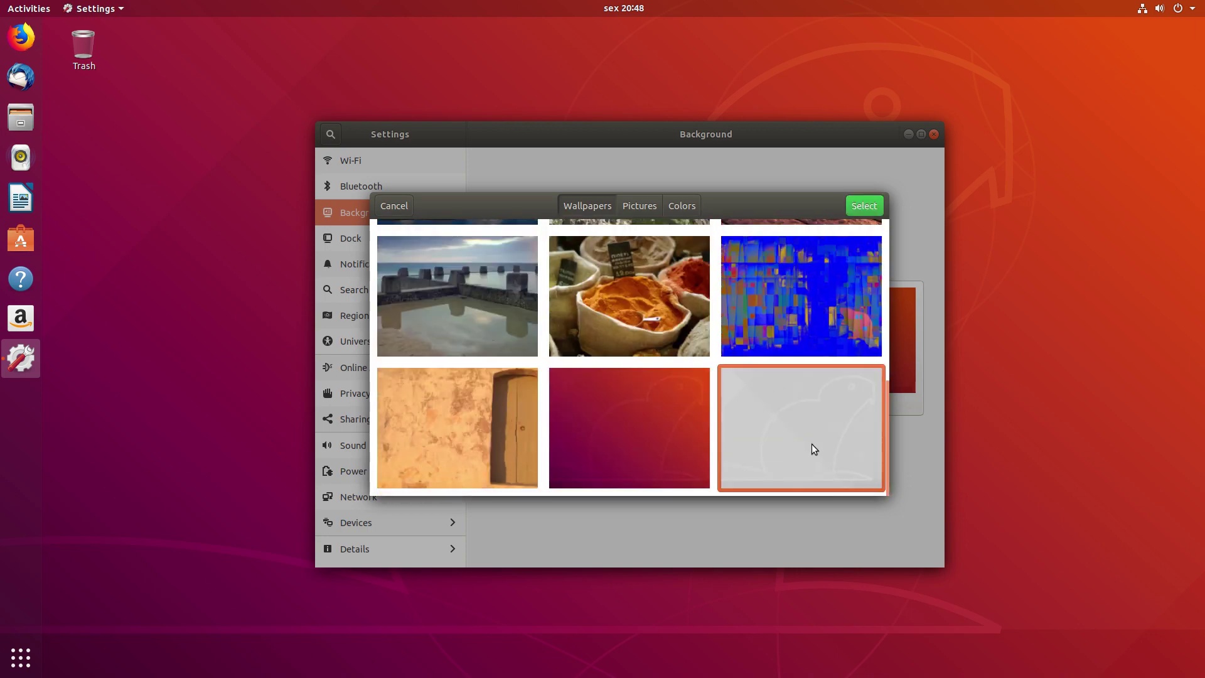
pyautogui.click(864, 206)
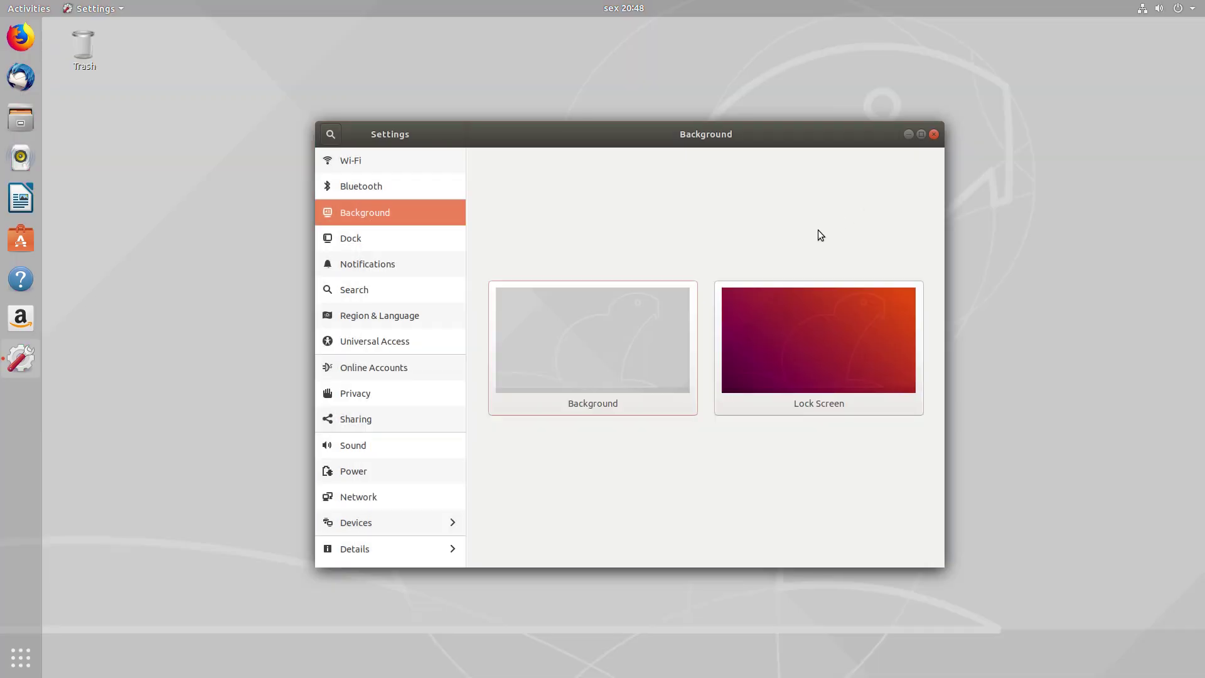
# Replace it with the purple-and-orange Ubuntu wallpaper
pyautogui.click(615, 352)
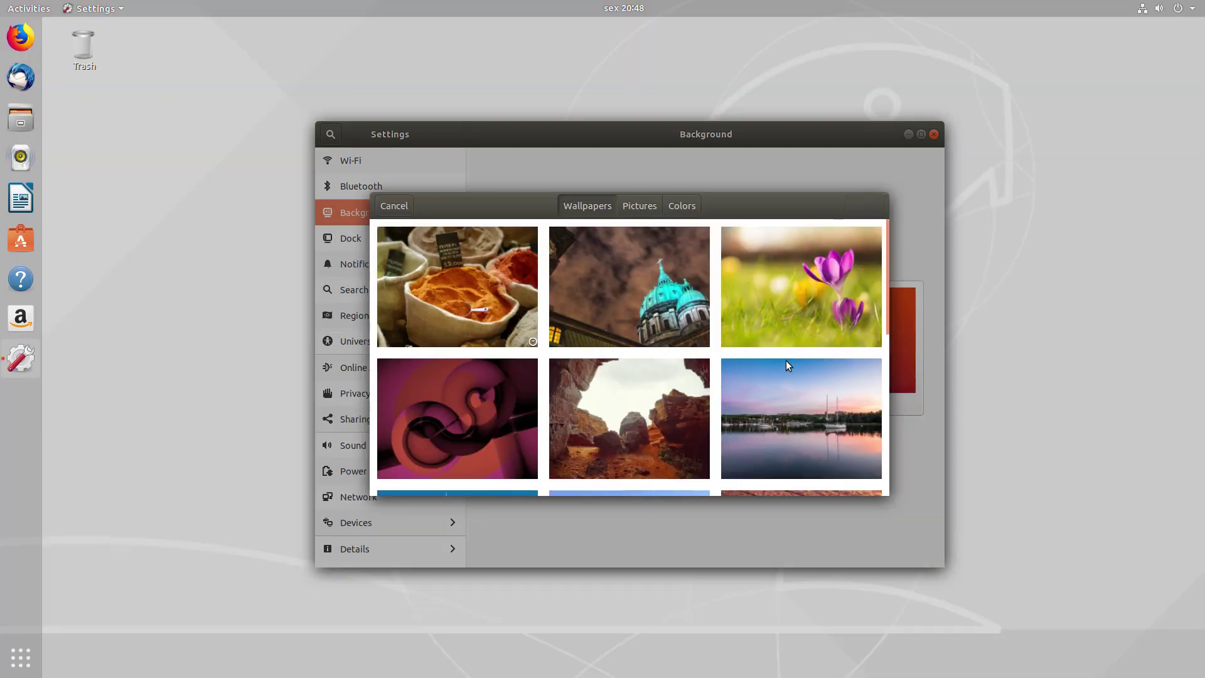
pyautogui.scroll(-10, 787, 361)
pyautogui.scroll(-1, 787, 362)
pyautogui.scroll(-1, 690, 381)
pyautogui.click(672, 435)
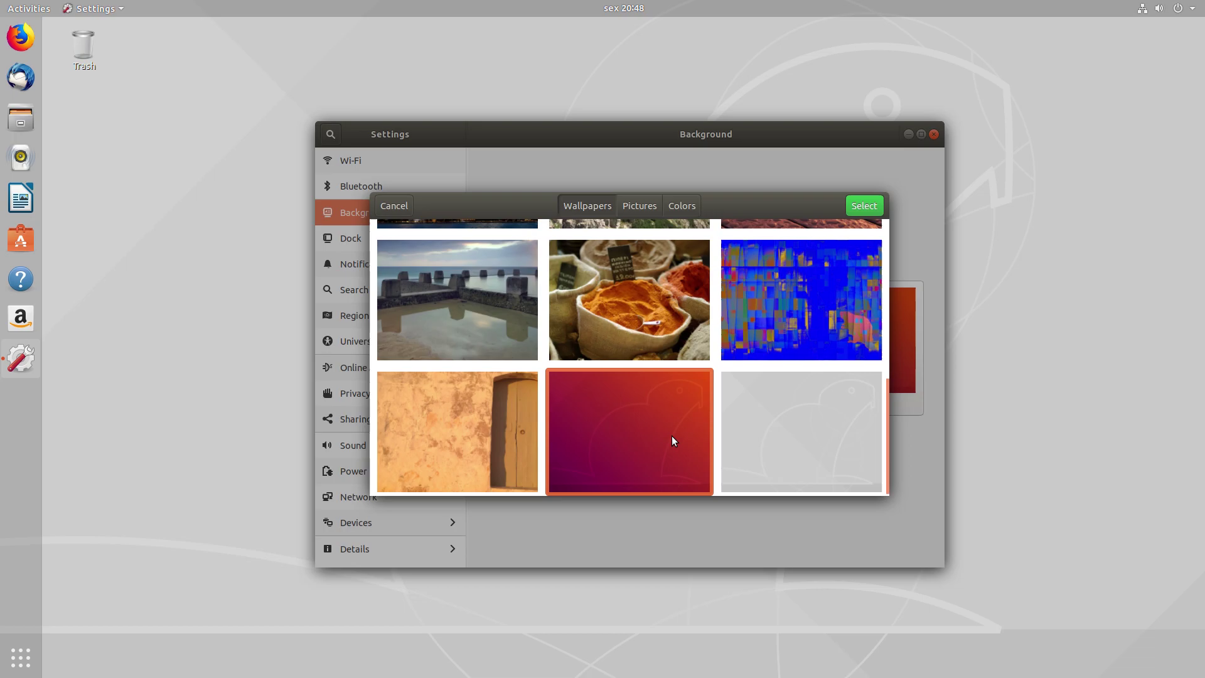
pyautogui.click(862, 208)
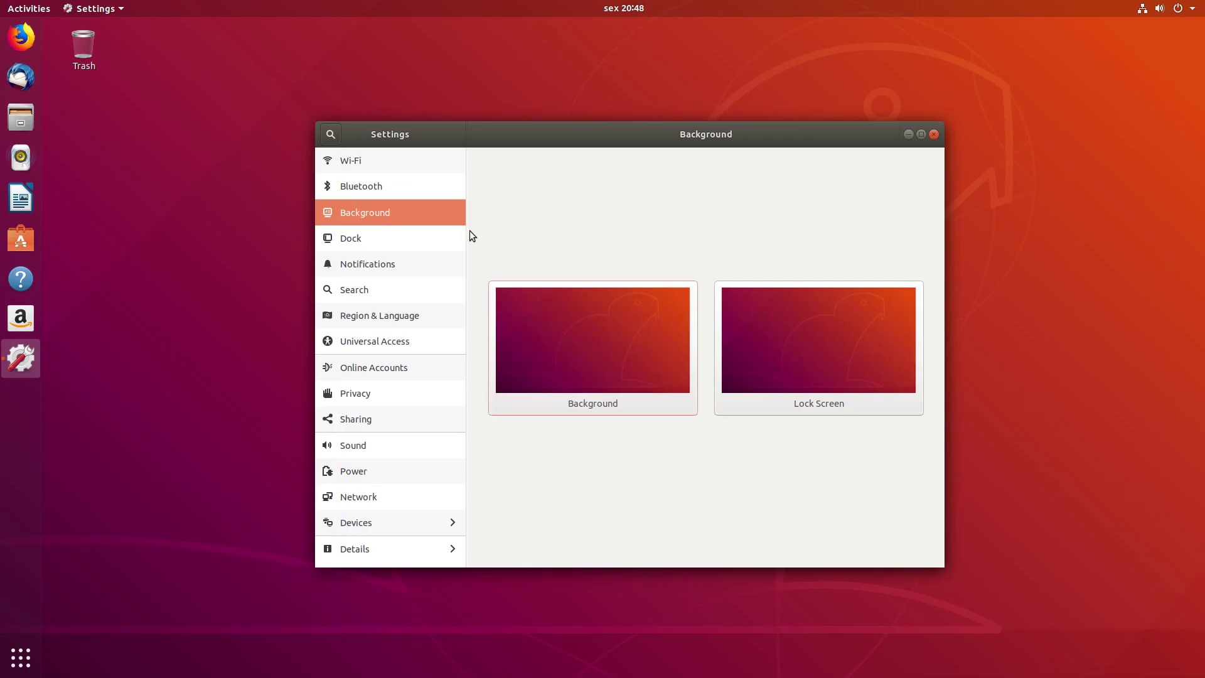
# Set the dock icon size to 48, then view Notifications, Search, Region and Universal Access
pyautogui.click(401, 239)
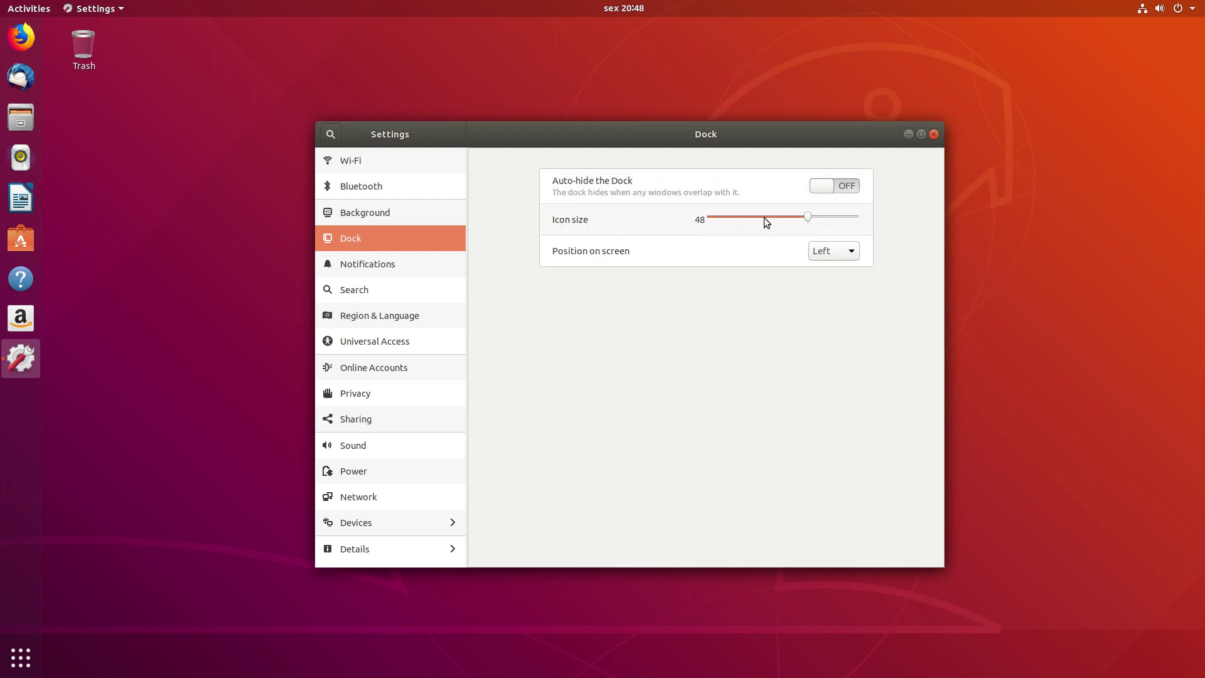
pyautogui.moveTo(787, 225); pyautogui.dragTo(812, 224)
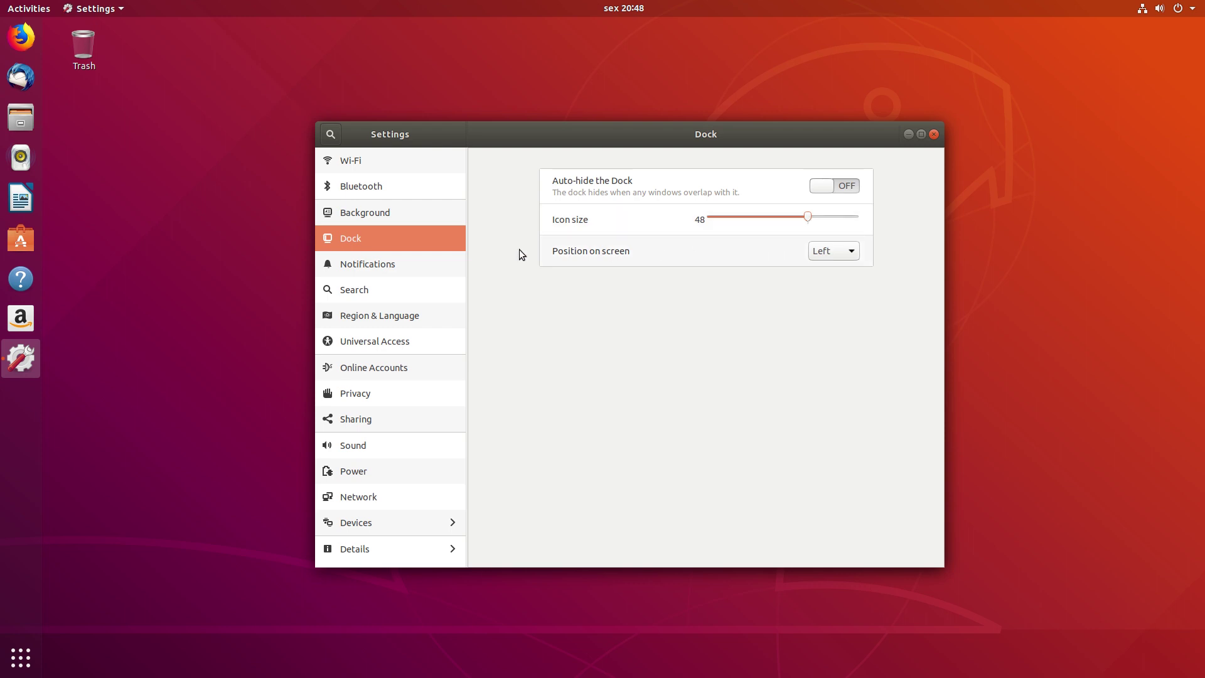
pyautogui.click(404, 263)
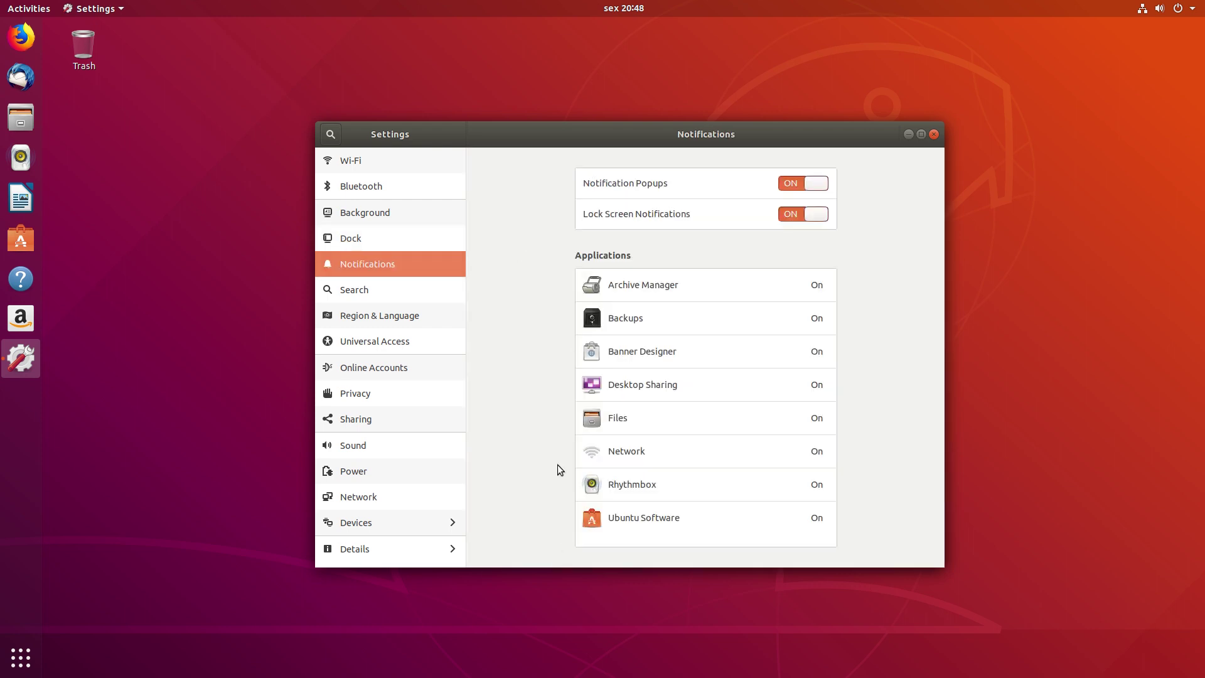
pyautogui.click(414, 291)
pyautogui.click(404, 315)
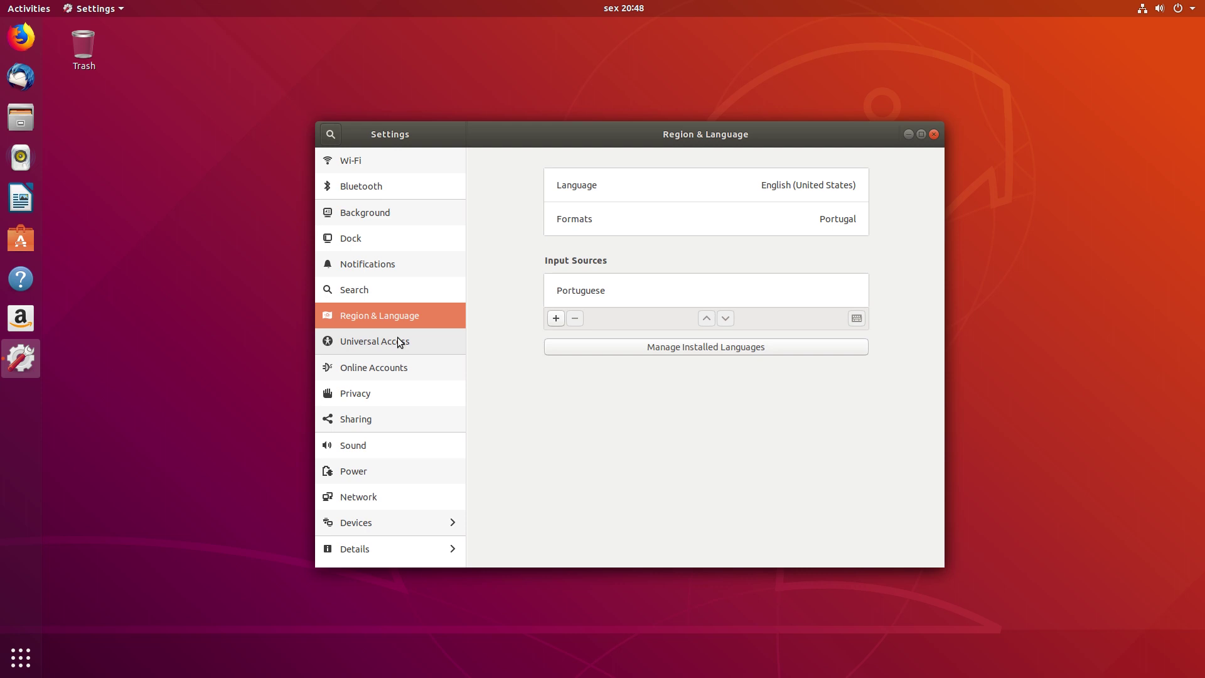
pyautogui.click(398, 343)
# Look through the Online Accounts, Privacy, Sharing, Sound, Power and Network settings pages
pyautogui.click(397, 367)
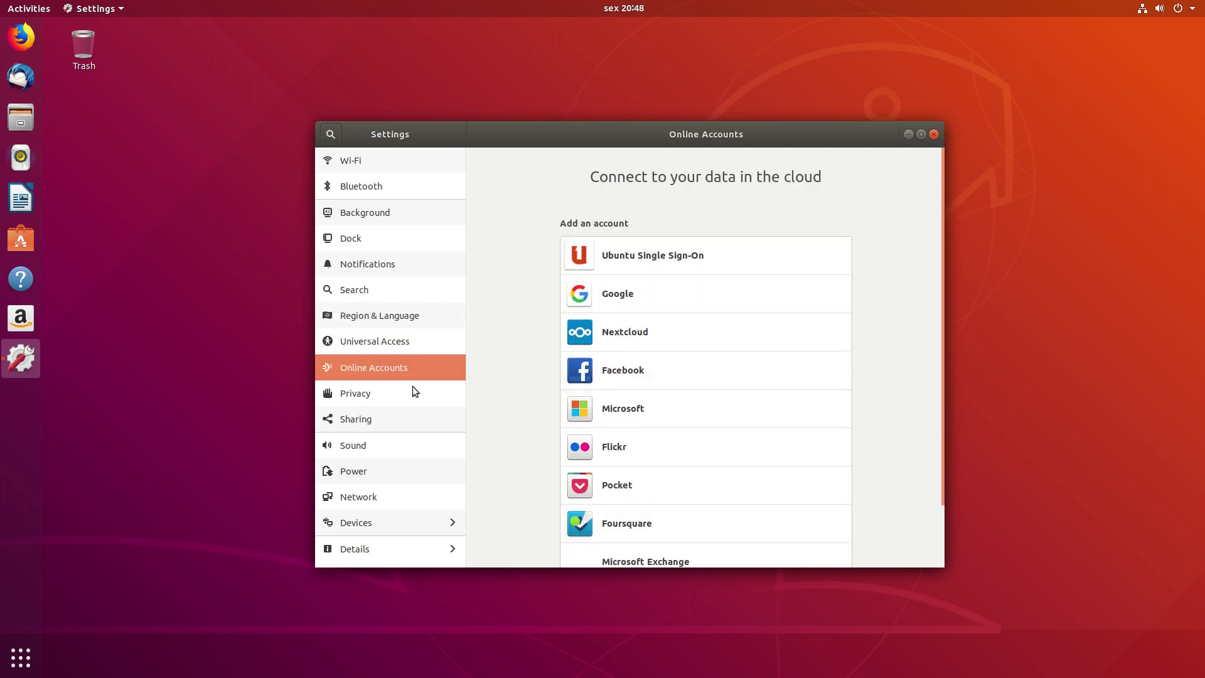
pyautogui.click(394, 394)
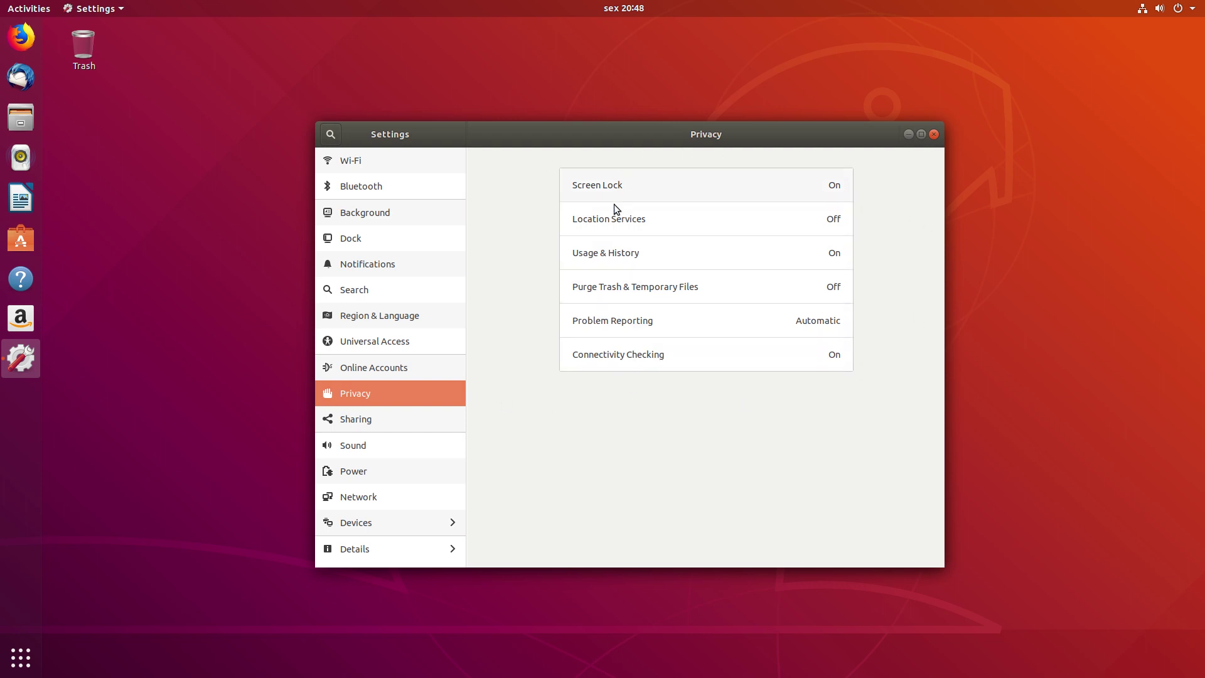
pyautogui.click(371, 421)
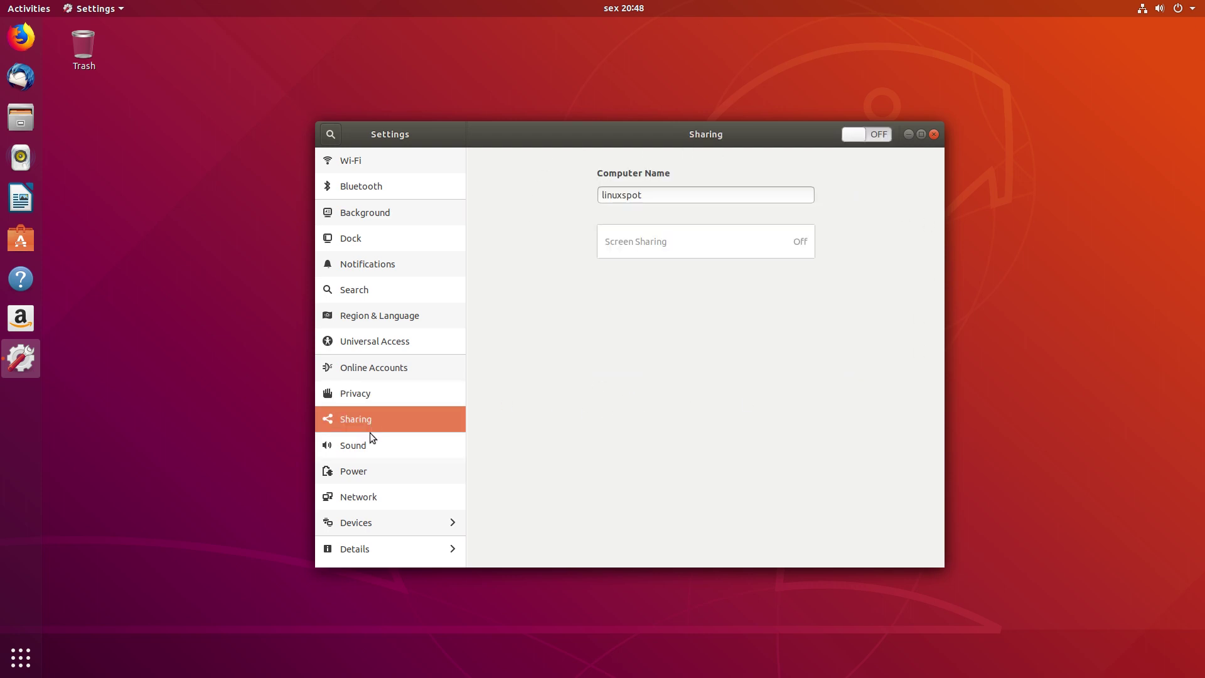
pyautogui.click(368, 444)
pyautogui.click(366, 478)
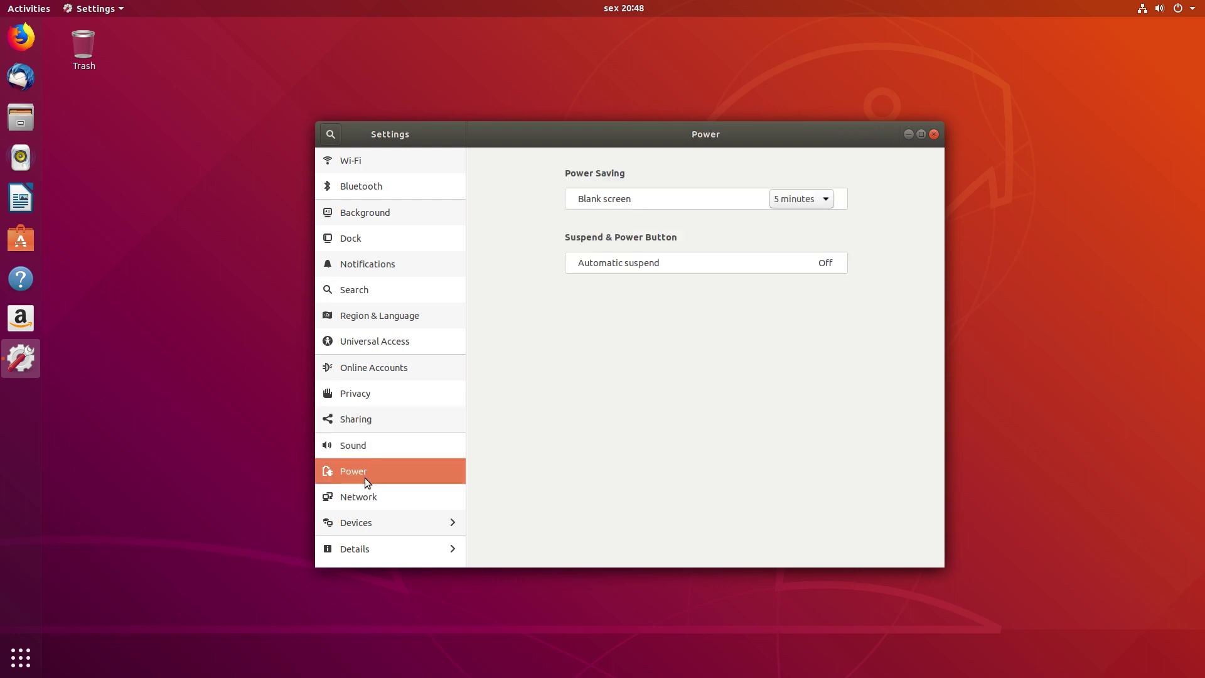
pyautogui.click(367, 499)
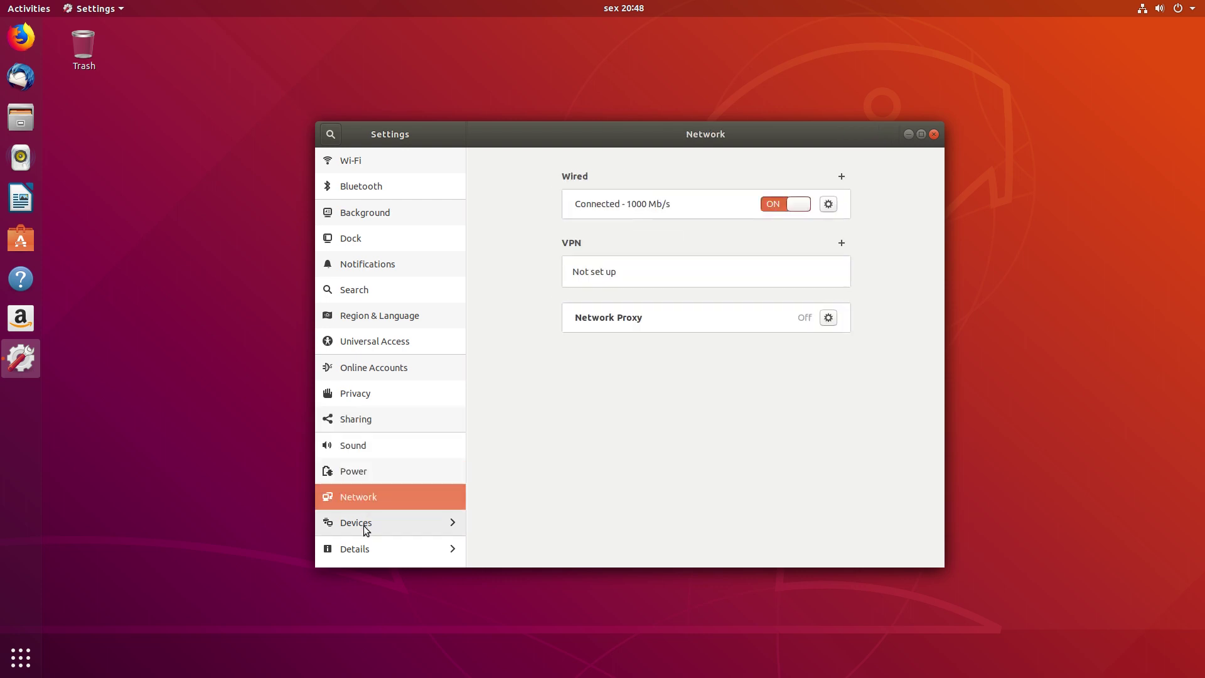
# Check the Devices displays page, then show Details > About with the Ubuntu 18.04 LTS system information
pyautogui.click(366, 525)
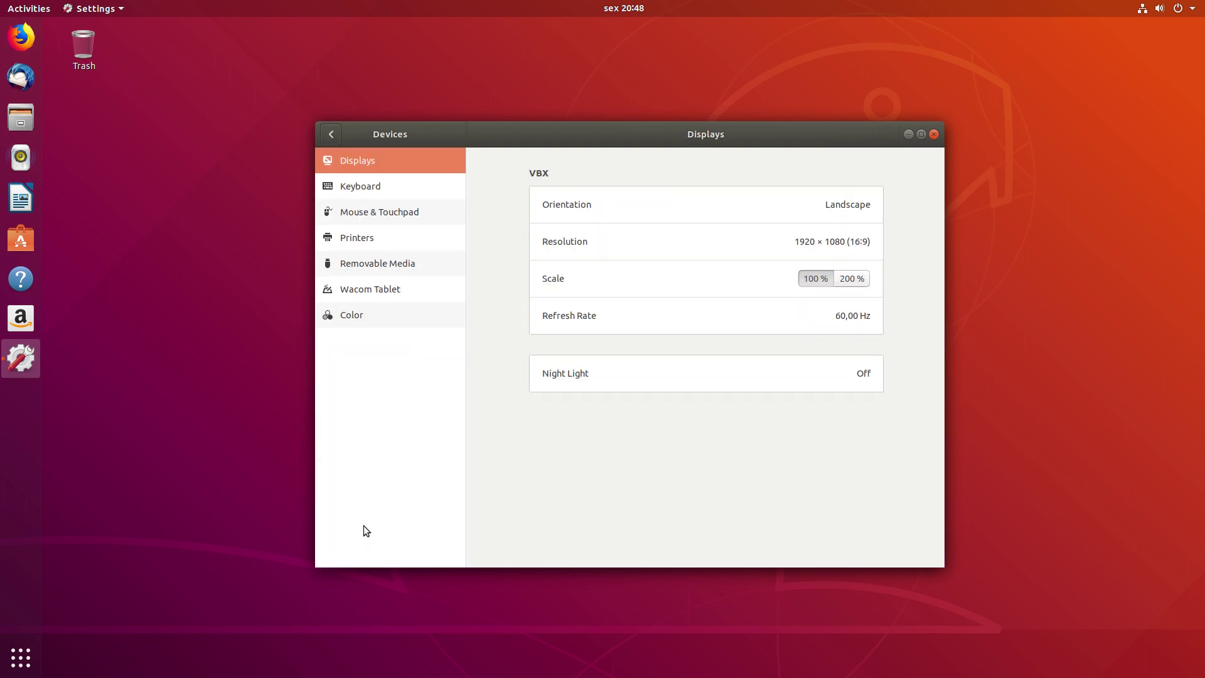
pyautogui.click(333, 143)
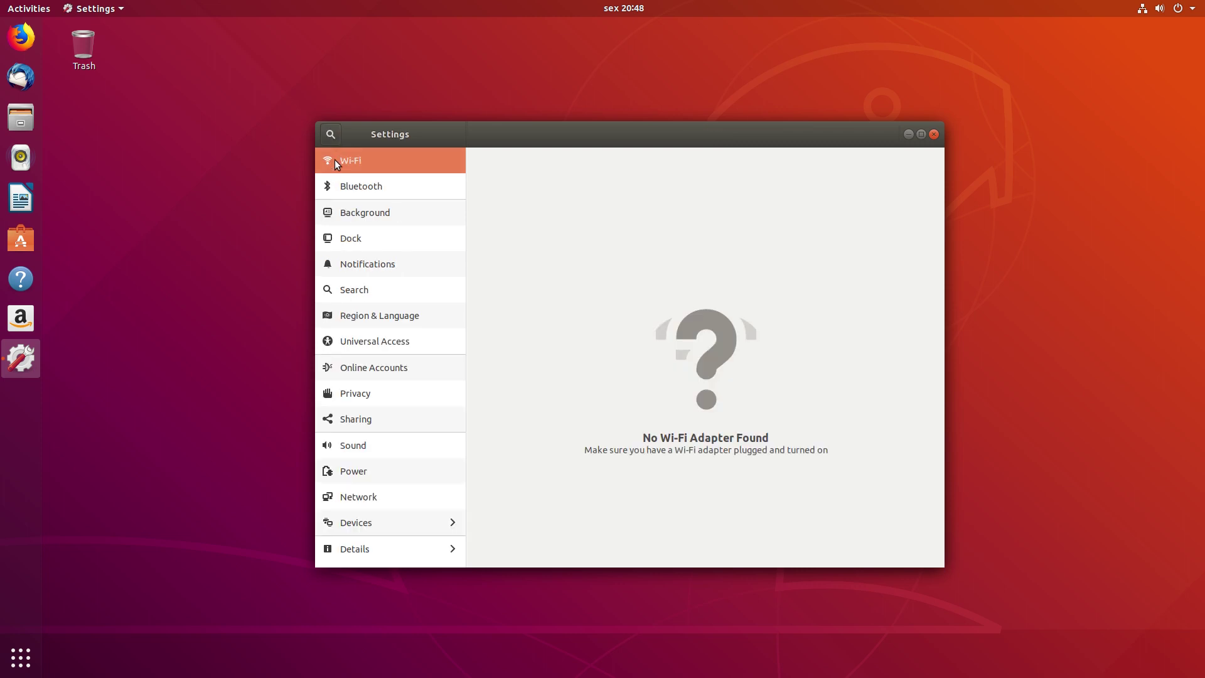
pyautogui.click(368, 548)
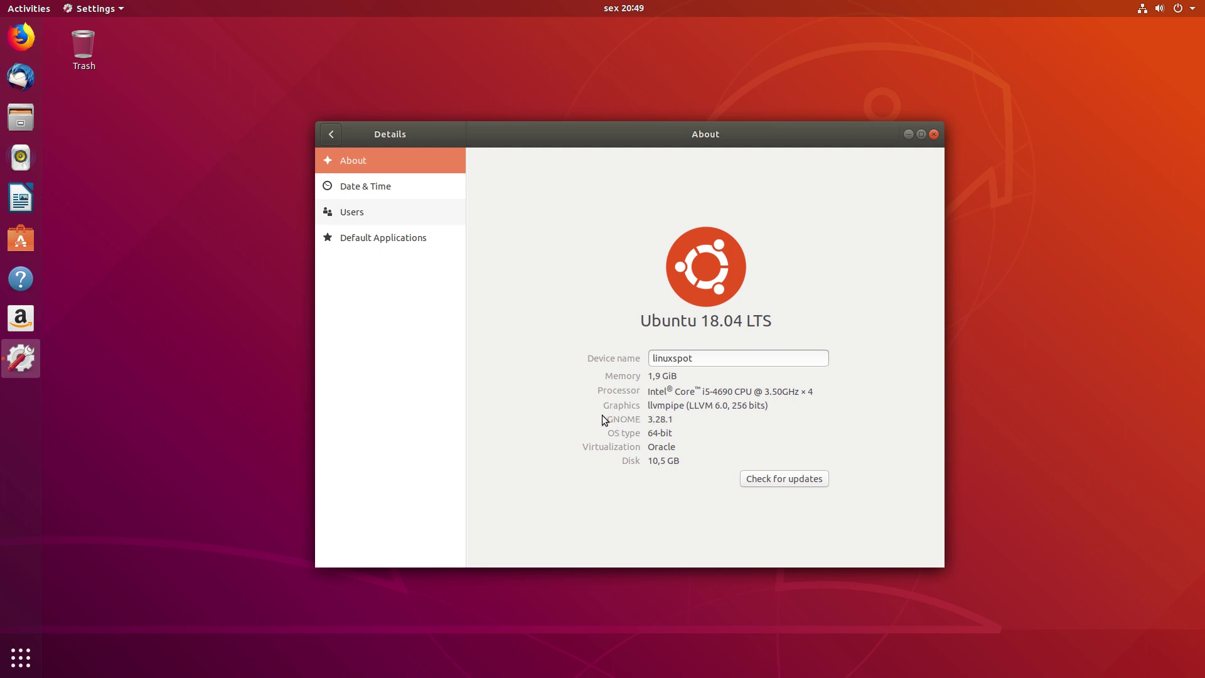
# Close Settings, open Files, browse Desktop, Music, Pictures, Videos and Trash, and settle on Documents
pyautogui.click(934, 135)
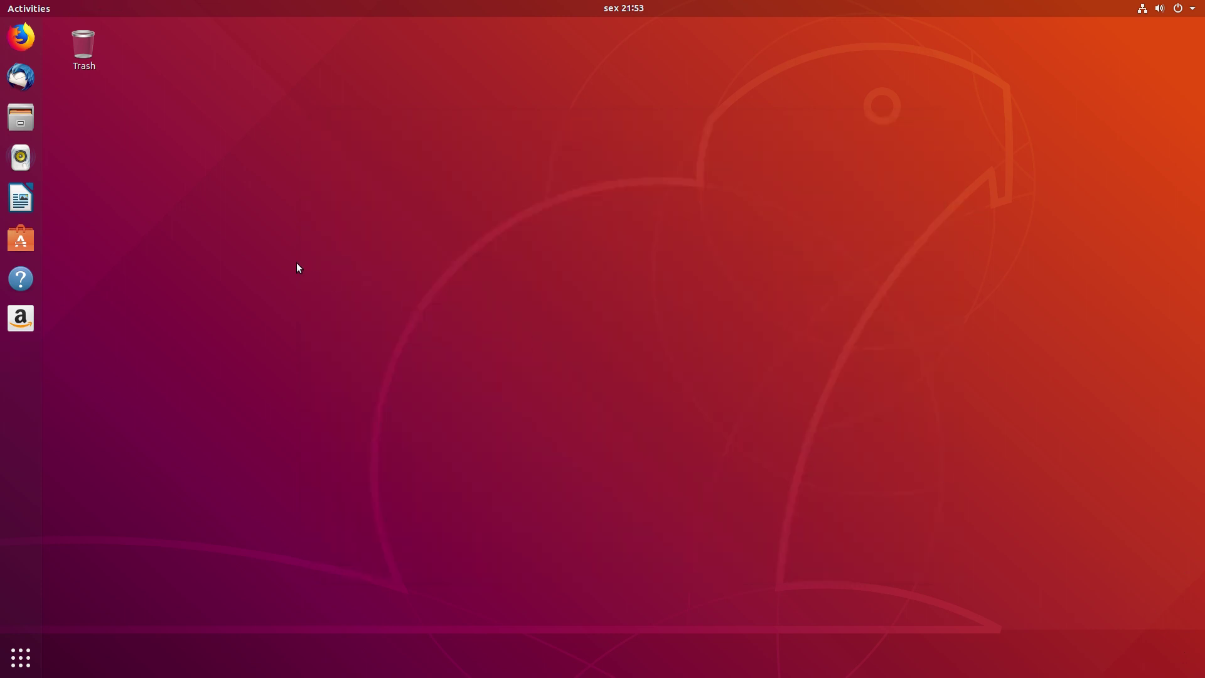
pyautogui.click(27, 130)
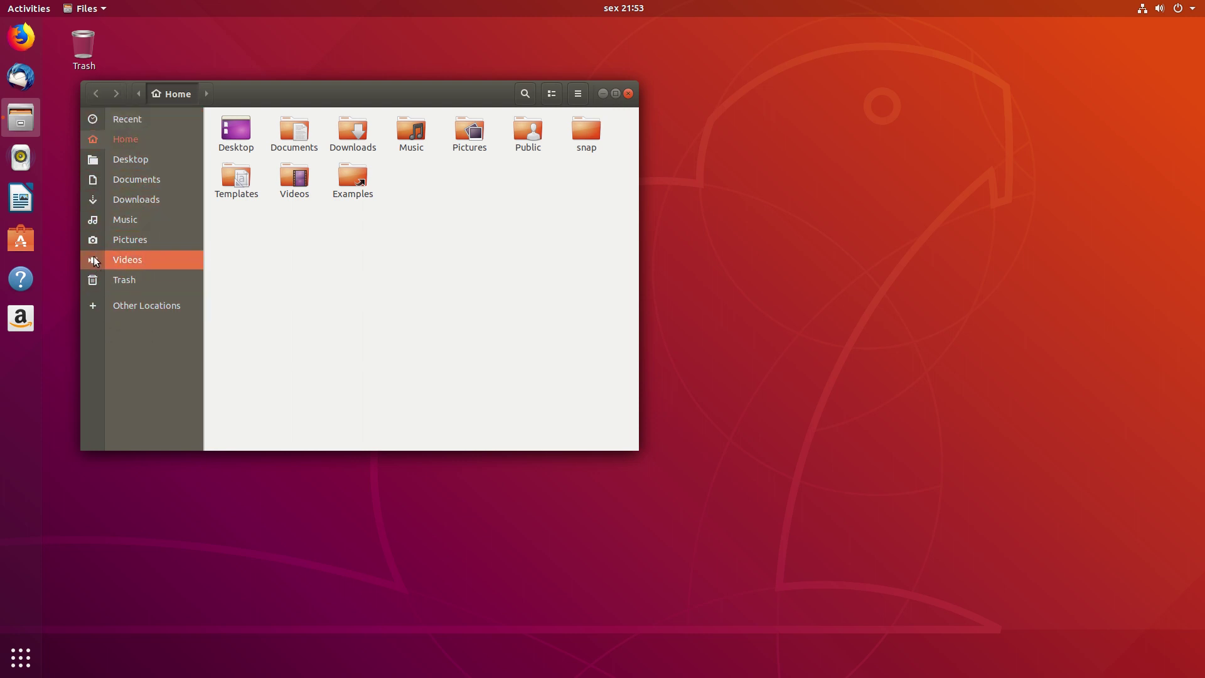
pyautogui.click(99, 158)
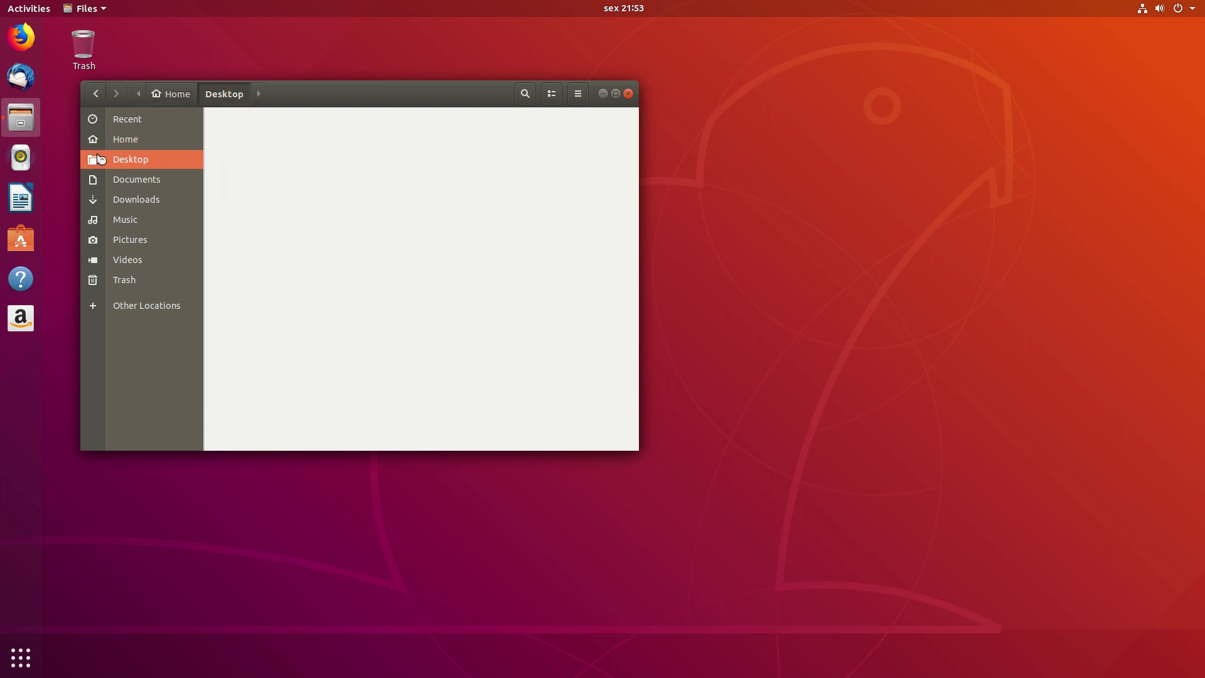
pyautogui.click(95, 186)
pyautogui.click(93, 198)
pyautogui.click(93, 220)
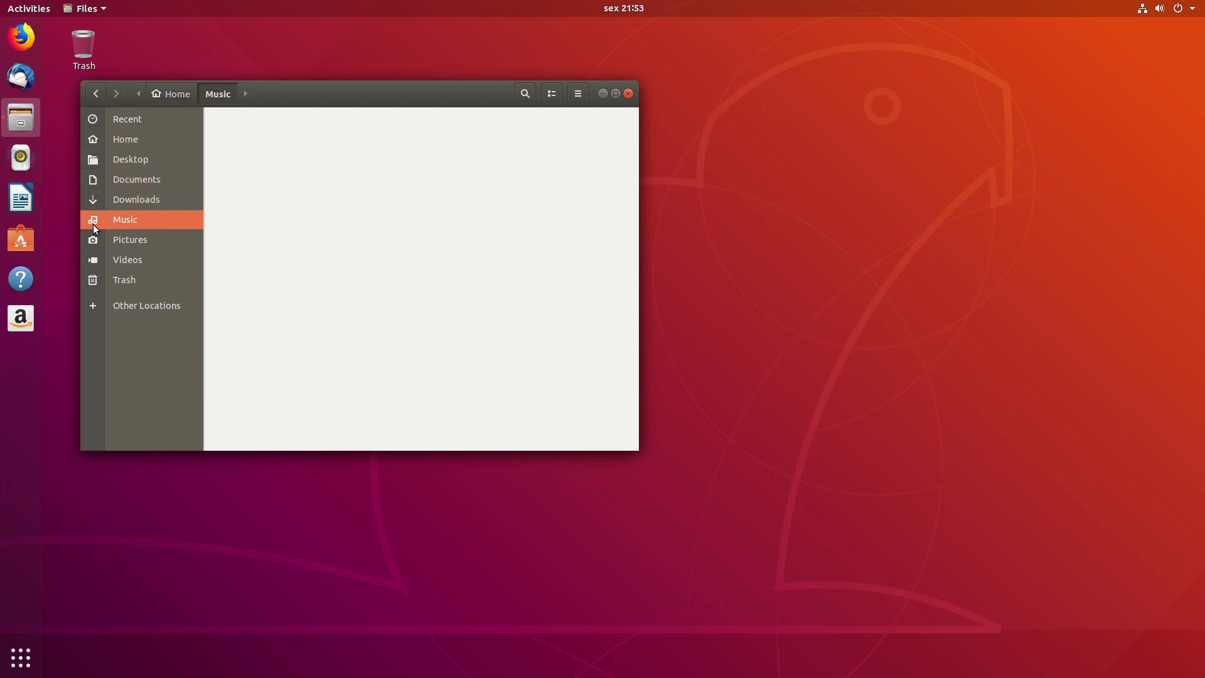
pyautogui.click(93, 239)
pyautogui.click(93, 259)
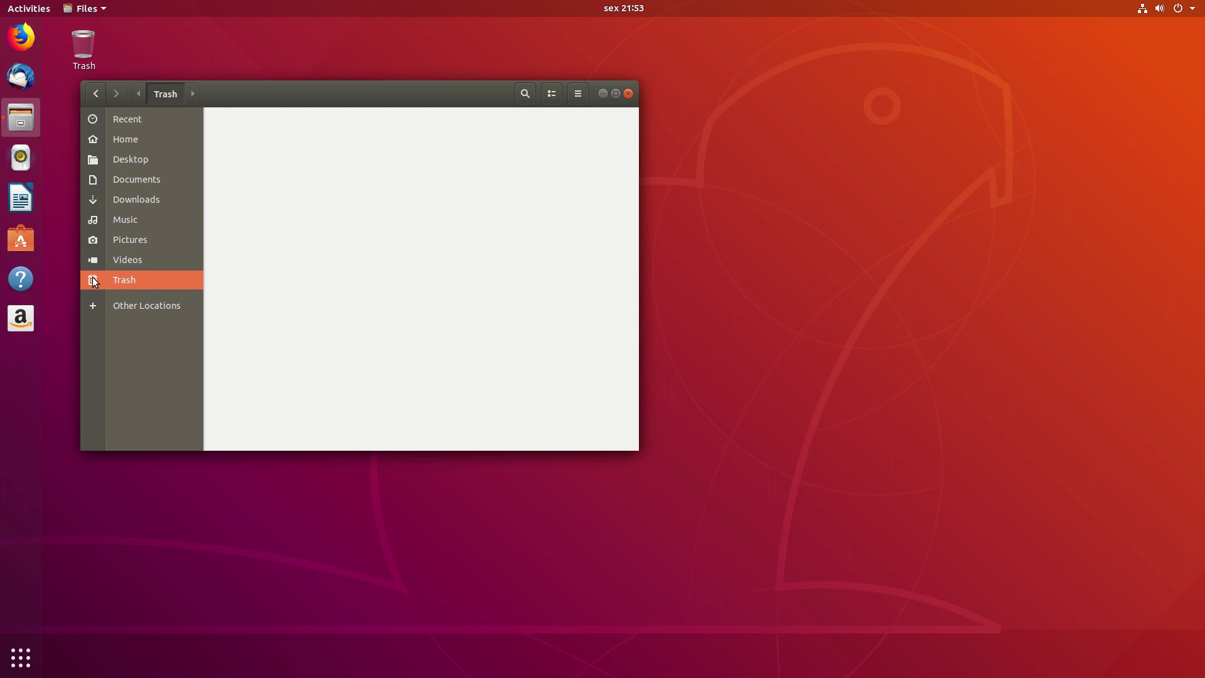
pyautogui.click(88, 146)
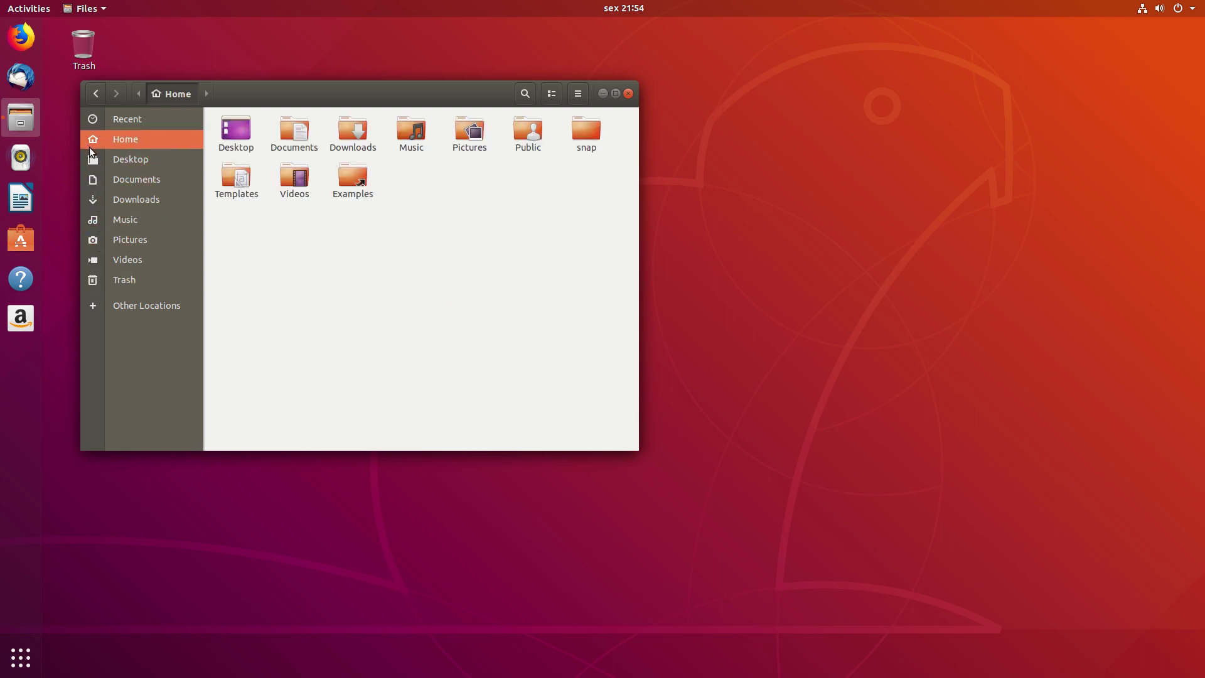
pyautogui.click(101, 178)
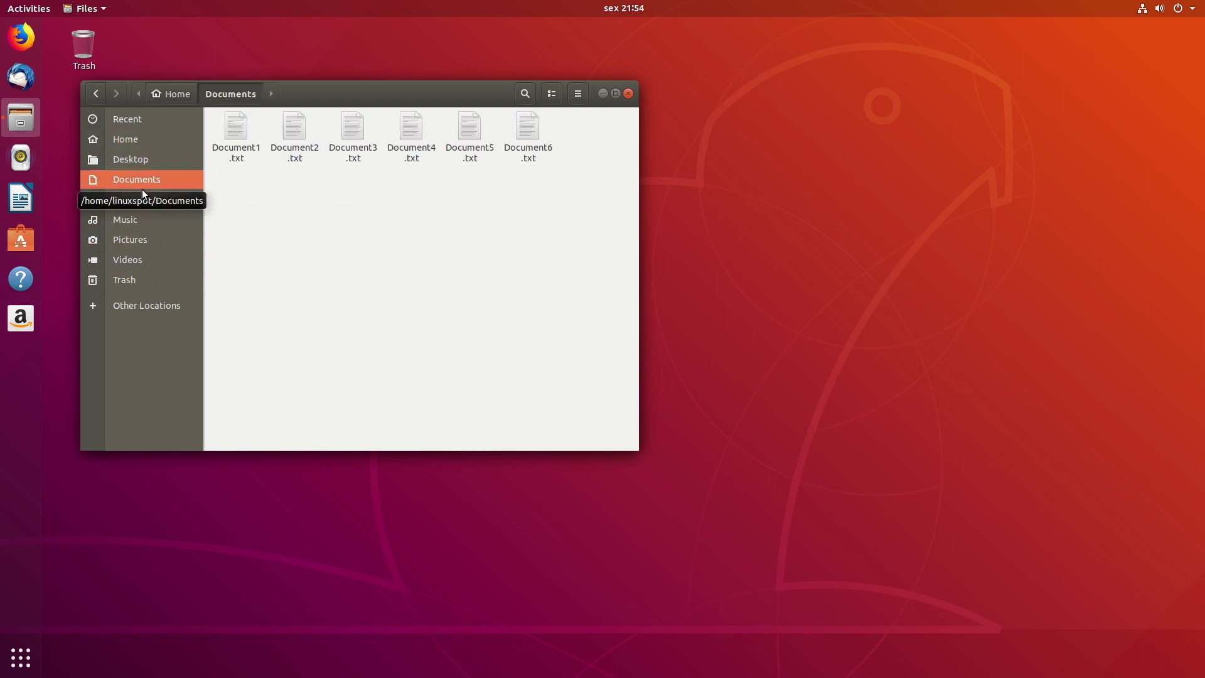
# Switch Documents to list view and inspect the right-click actions for Document1.txt
pyautogui.click(552, 94)
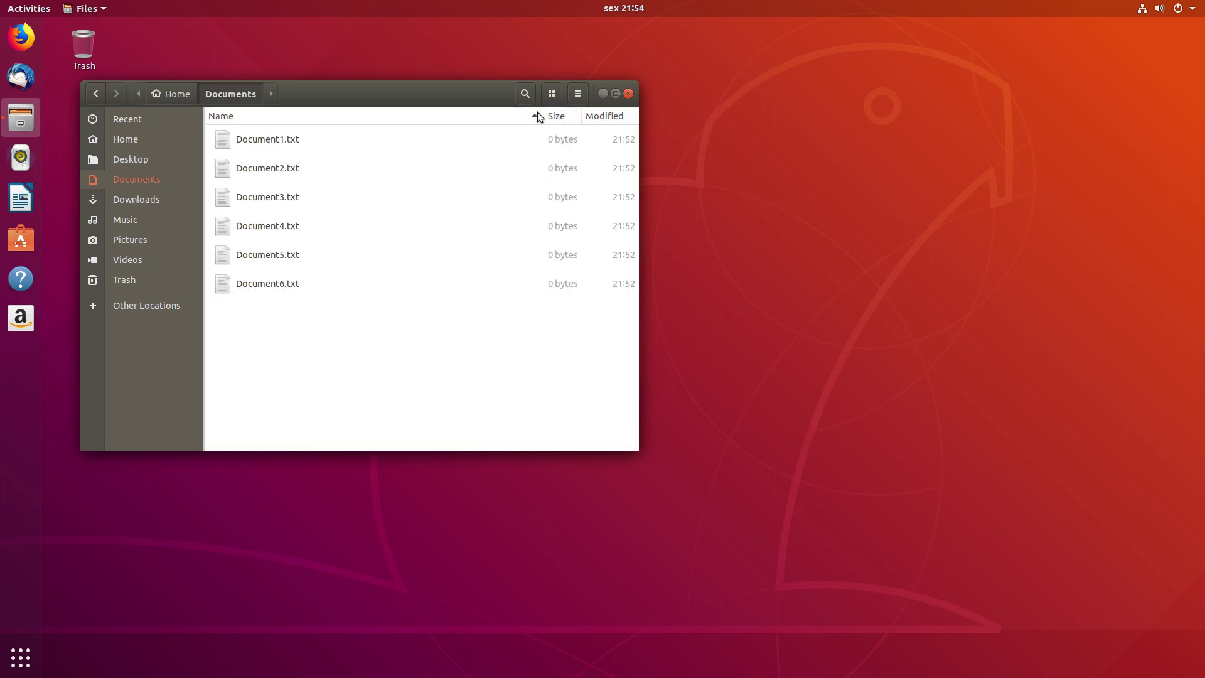
pyautogui.click(290, 143)
pyautogui.rightClick(289, 143)
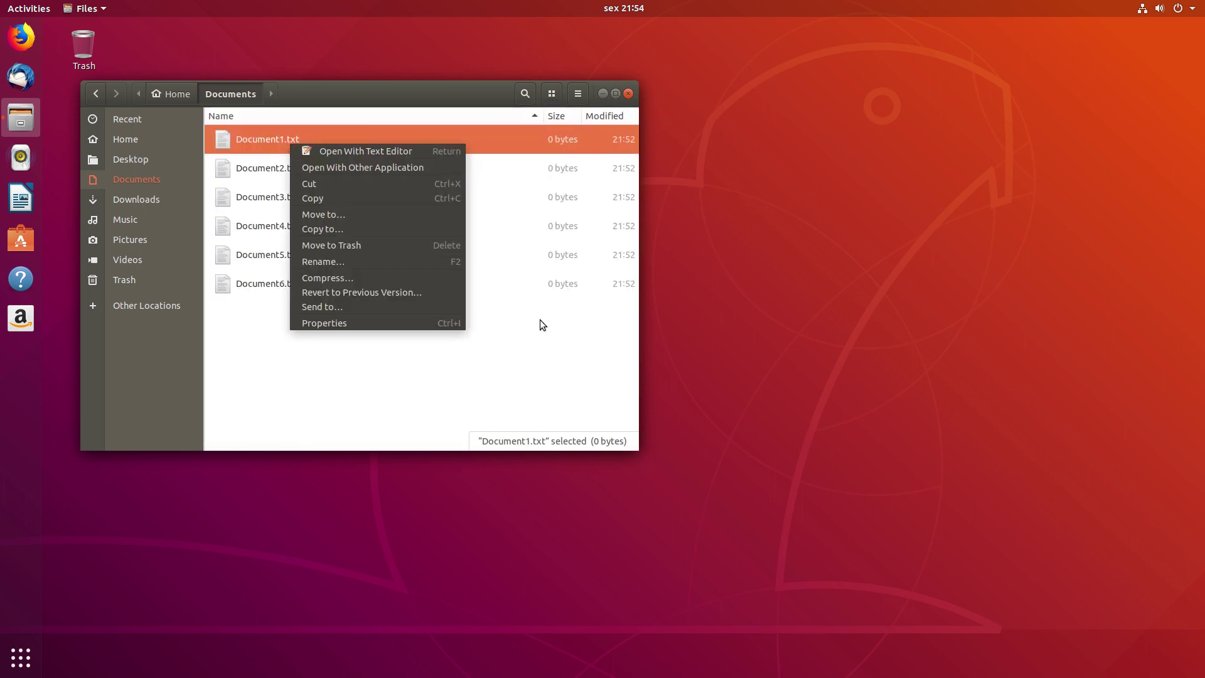
pyautogui.click(542, 329)
# Select Document2, 3, 4 and 6 in turn, move the window right, then close Files
pyautogui.click(274, 168)
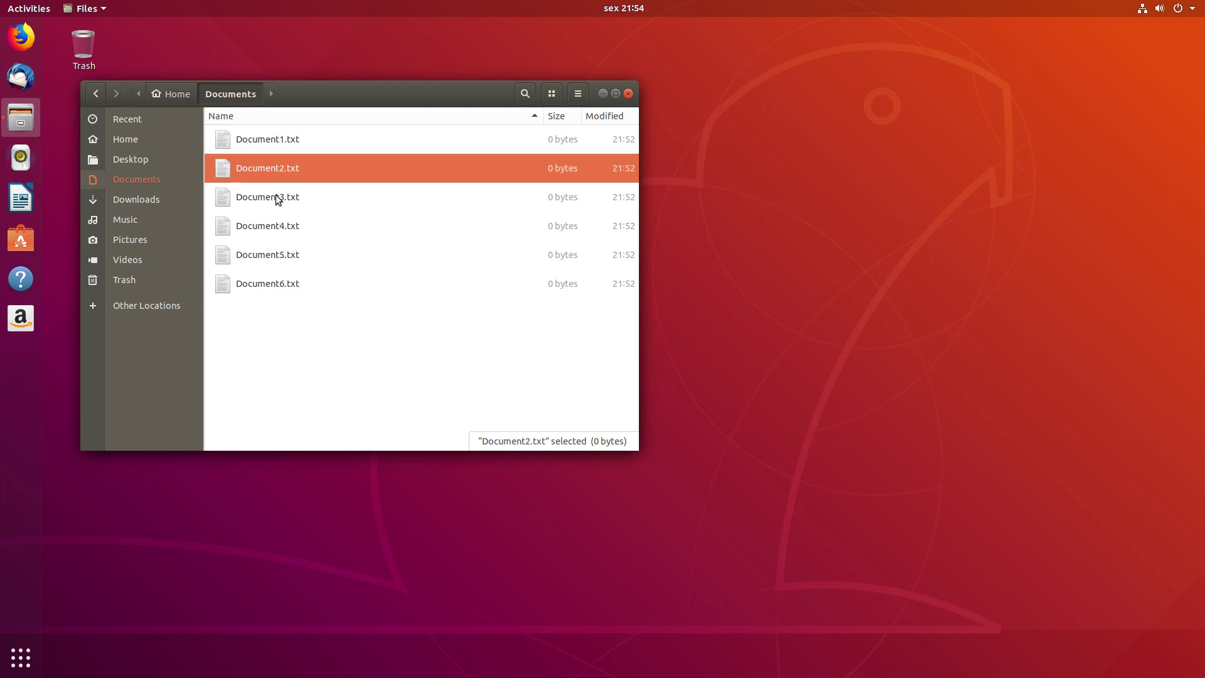
pyautogui.click(276, 197)
pyautogui.click(276, 230)
pyautogui.click(271, 288)
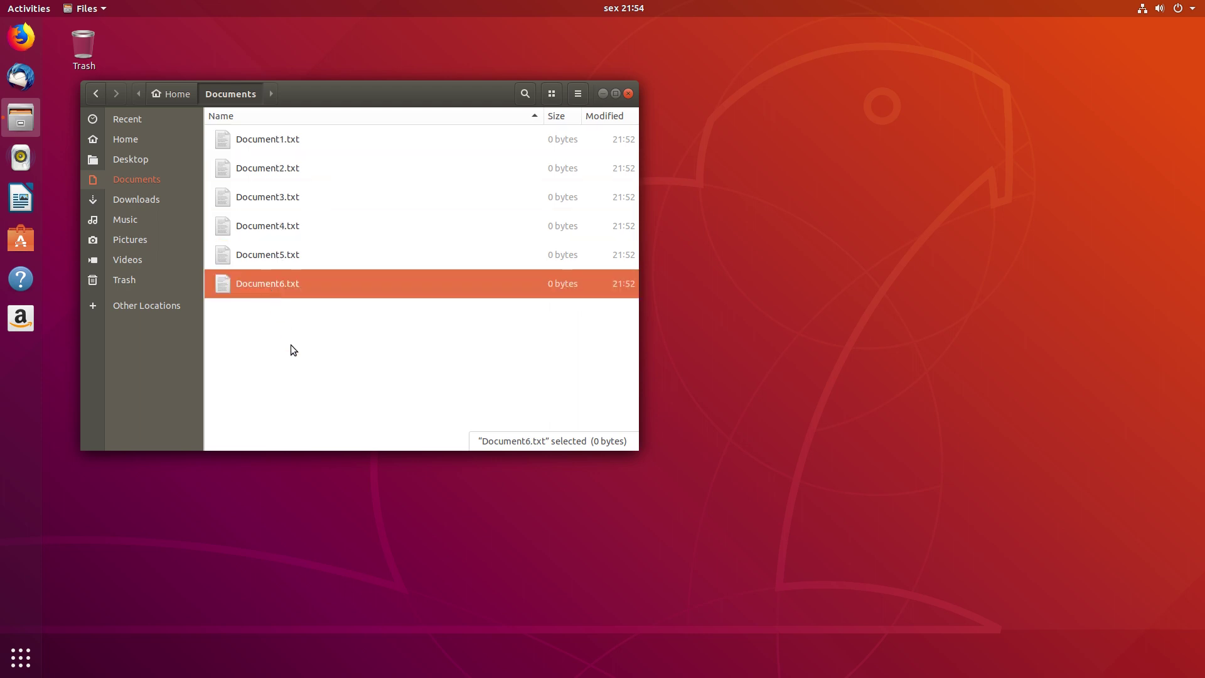
pyautogui.click(289, 352)
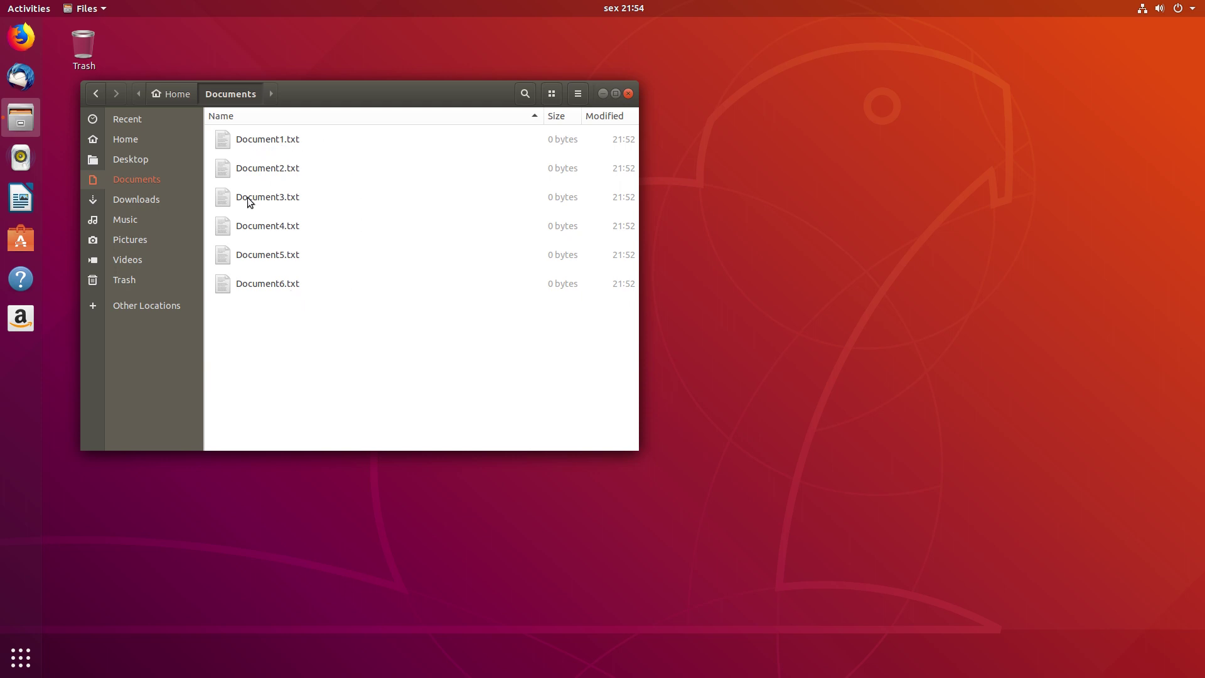
pyautogui.moveTo(293, 95); pyautogui.dragTo(729, 157)
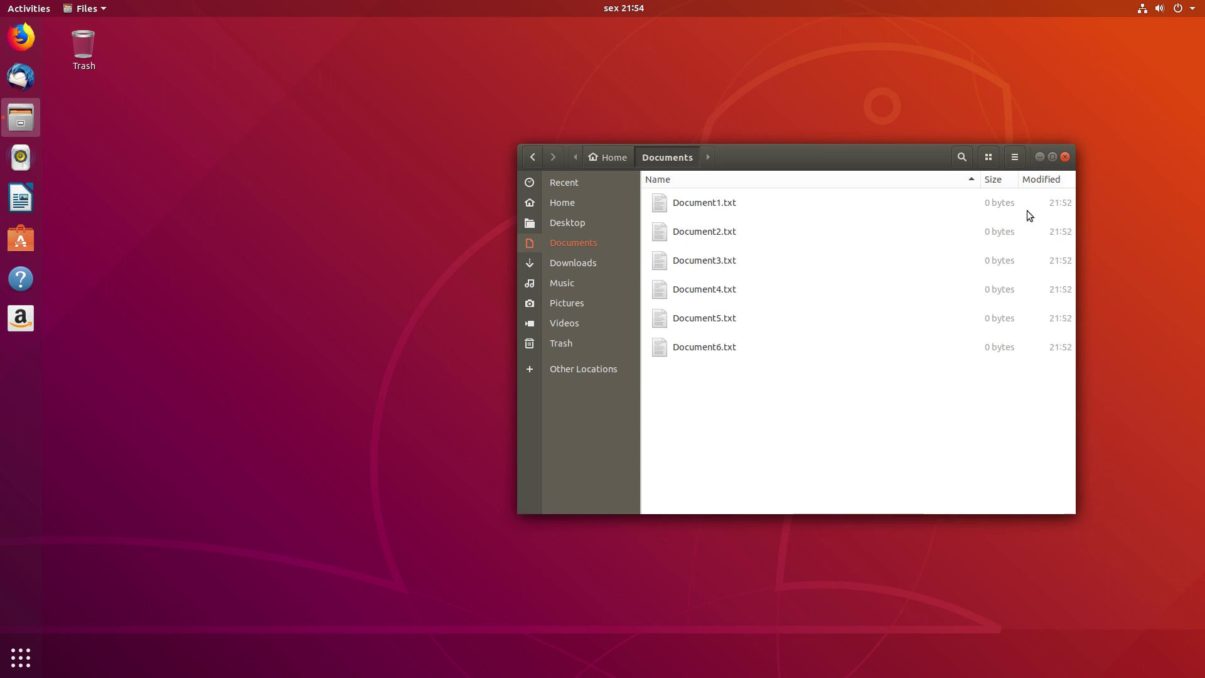
pyautogui.click(1064, 157)
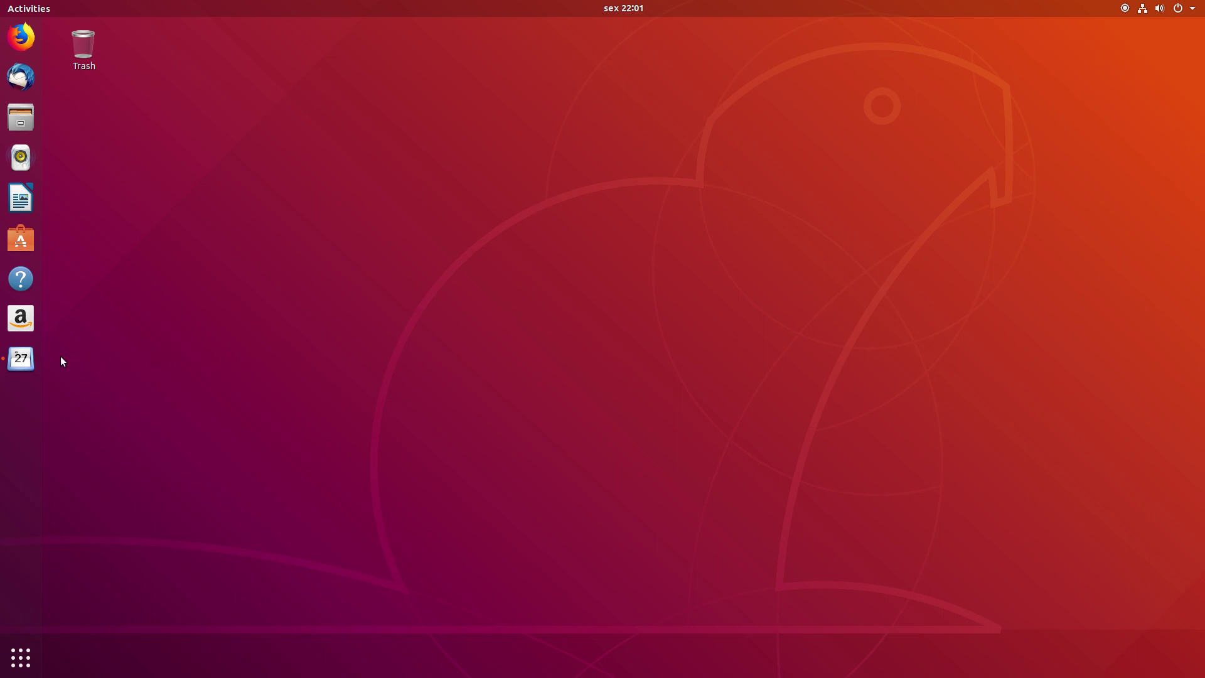
pyautogui.click(21, 357)
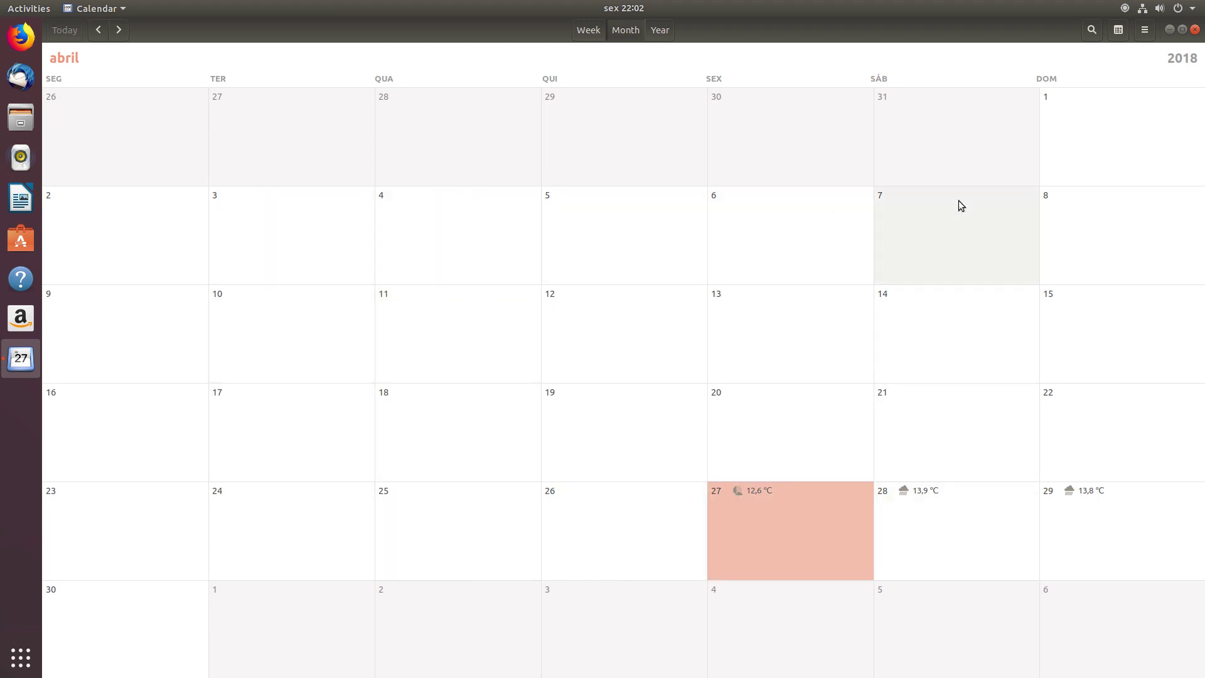
pyautogui.click(1169, 30)
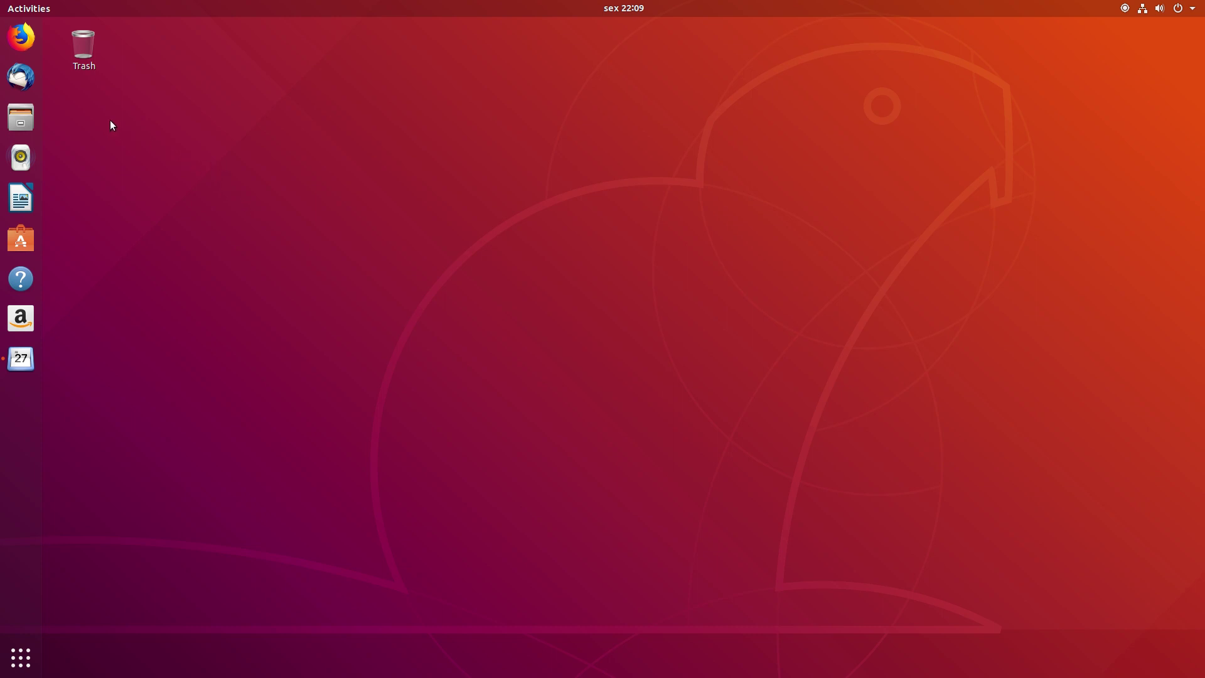
# Launch Firefox, check its version 59.0.2 (64-bit) in About Firefox, then minimize the browser
pyautogui.click(24, 46)
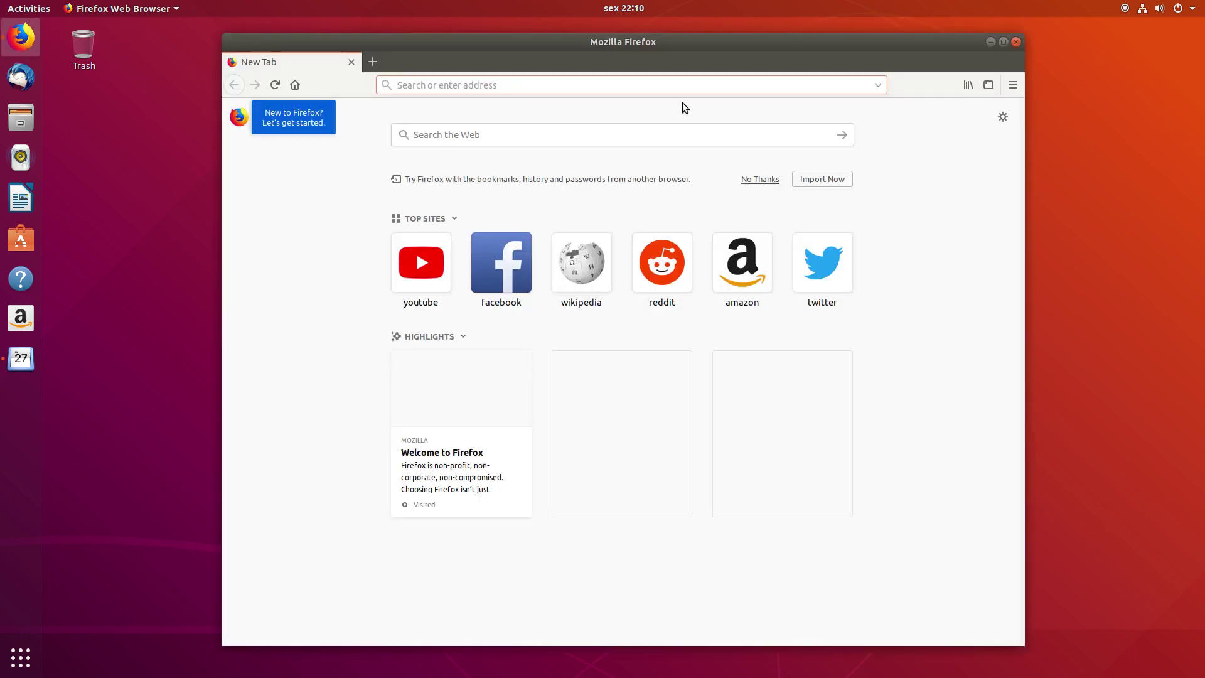
pyautogui.click(1012, 86)
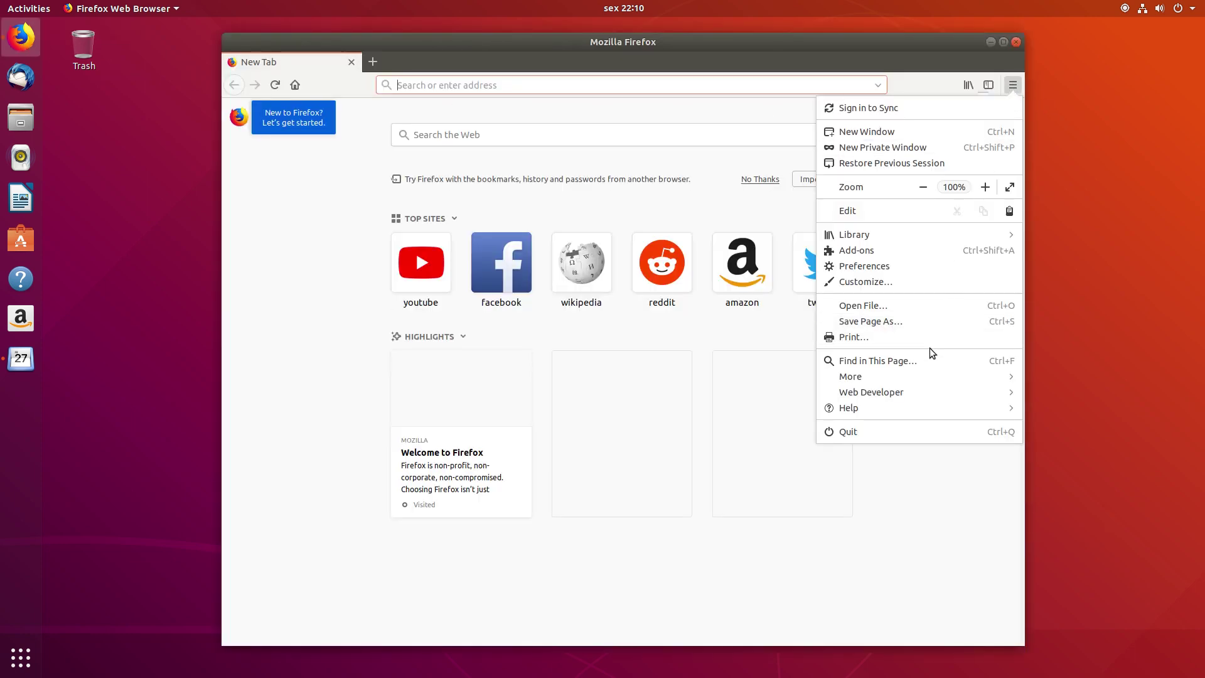
pyautogui.click(913, 405)
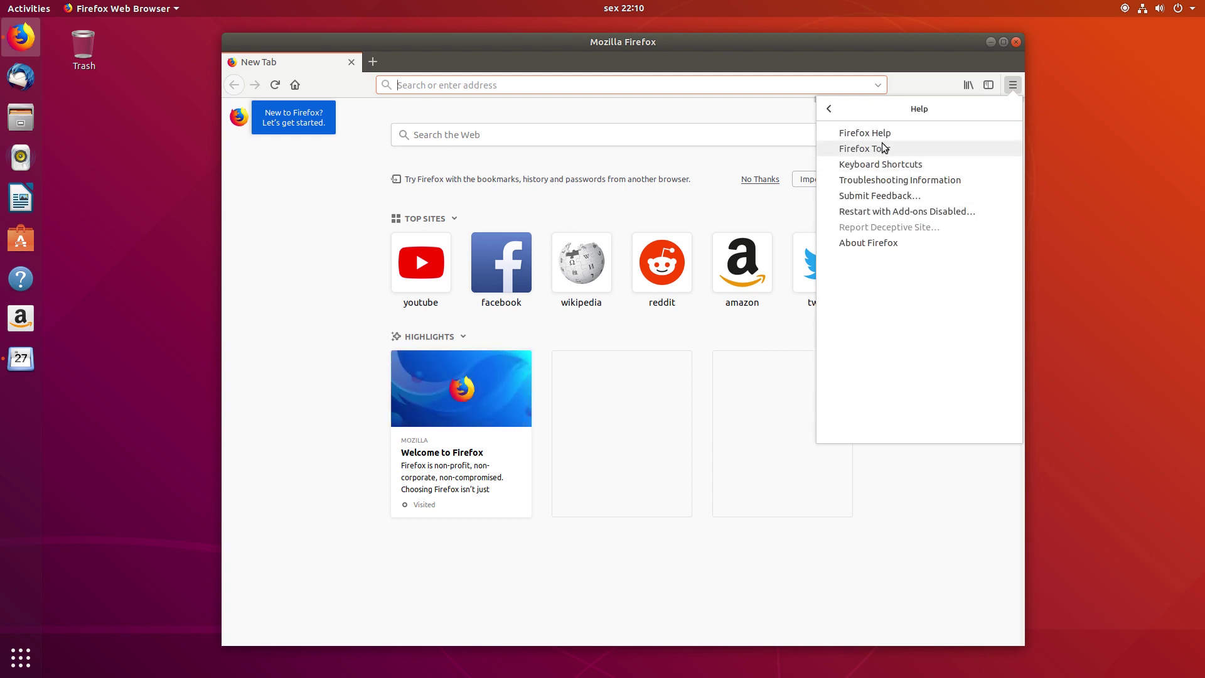
pyautogui.click(877, 243)
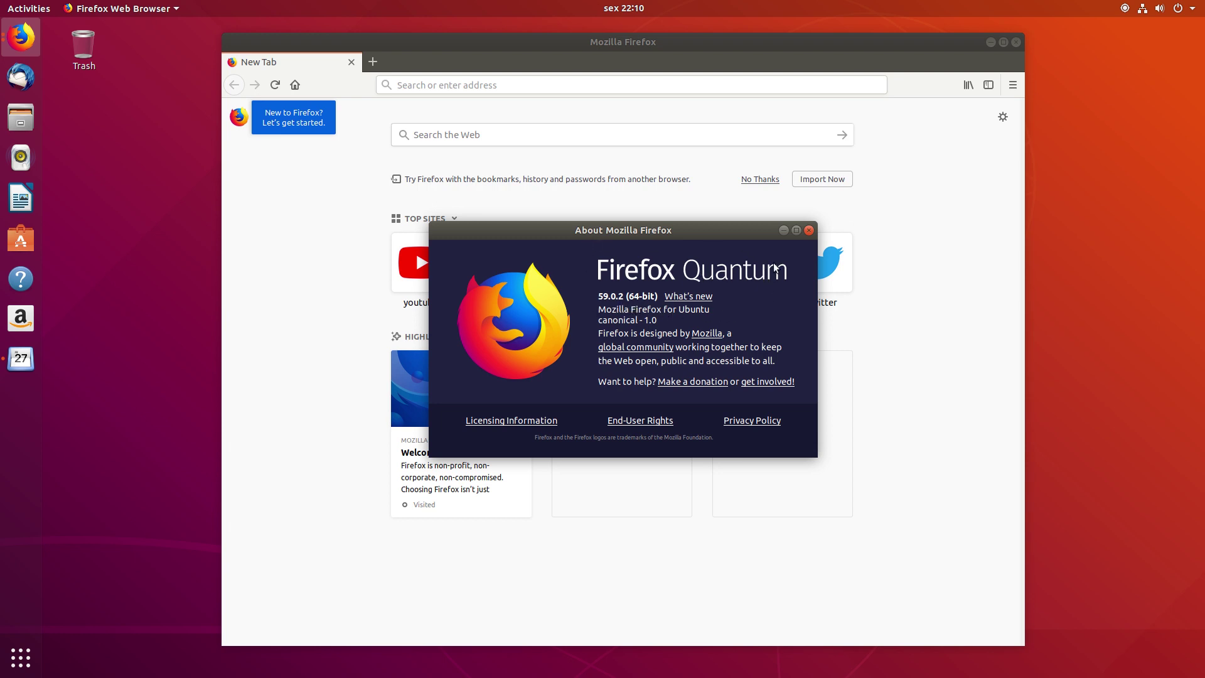
pyautogui.click(809, 230)
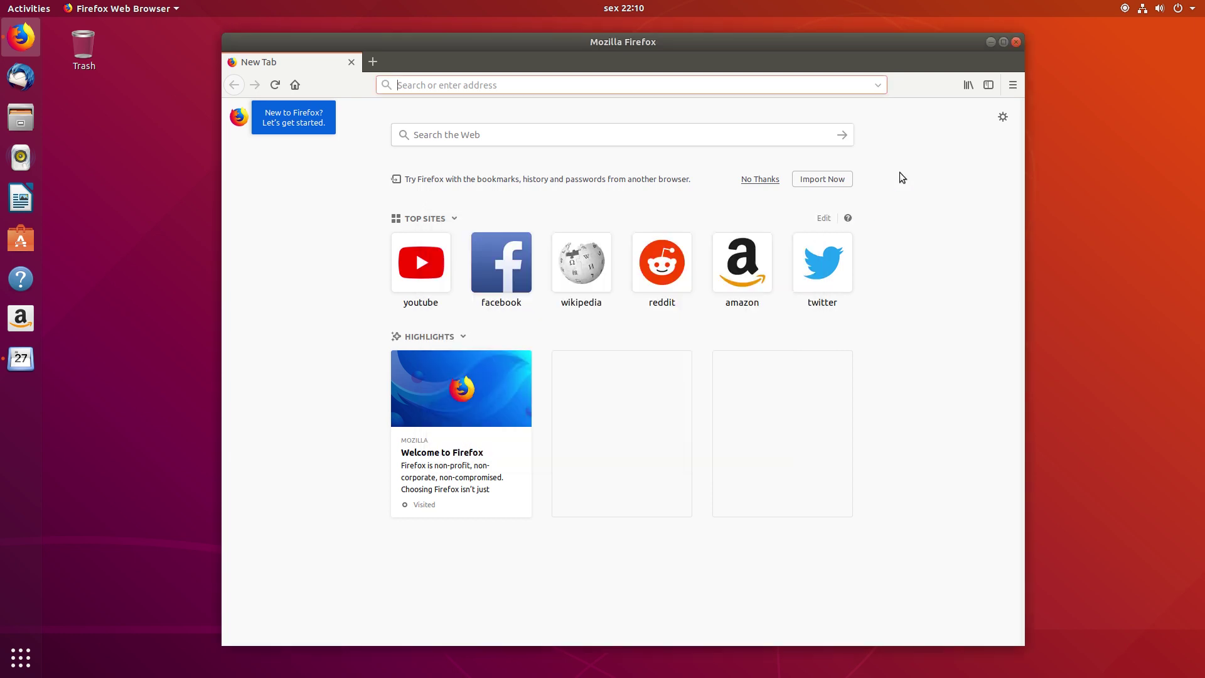
pyautogui.click(991, 42)
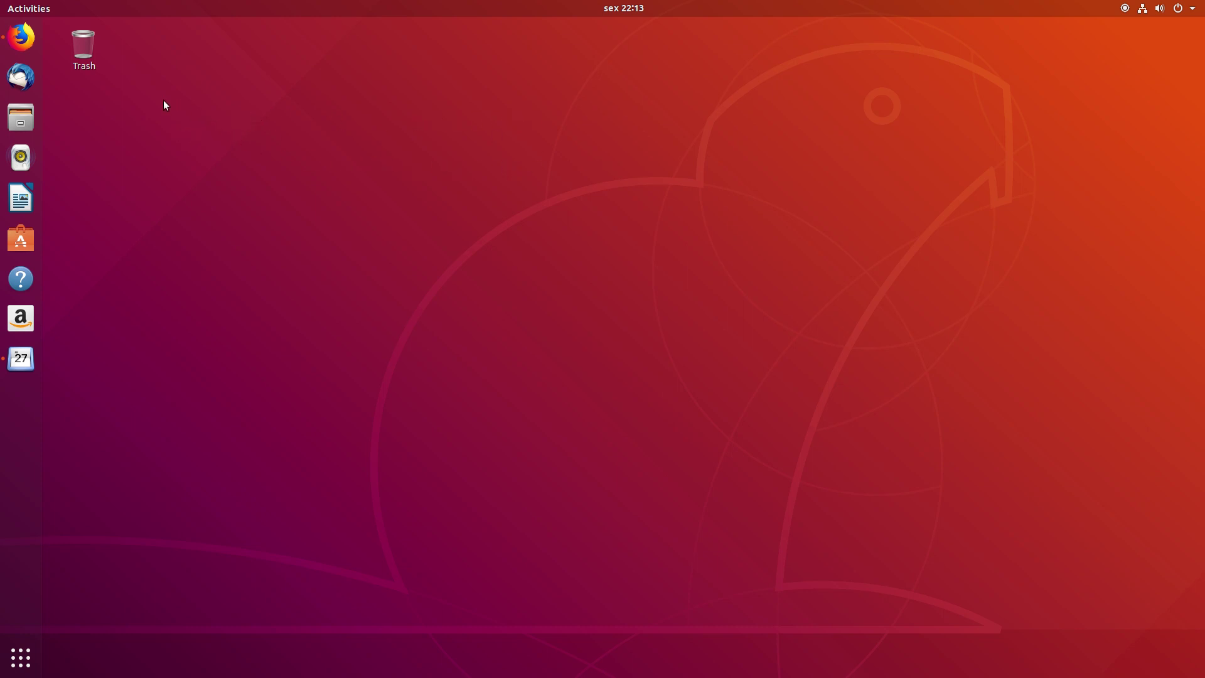
pyautogui.click(27, 11)
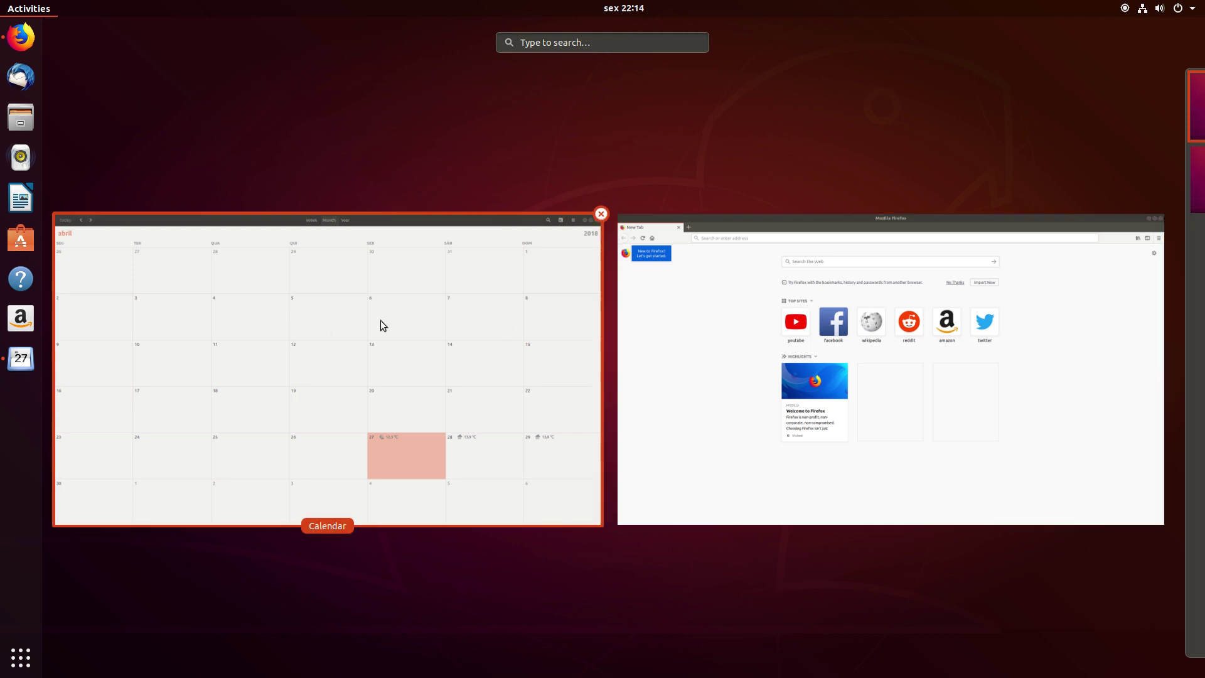
pyautogui.click(692, 332)
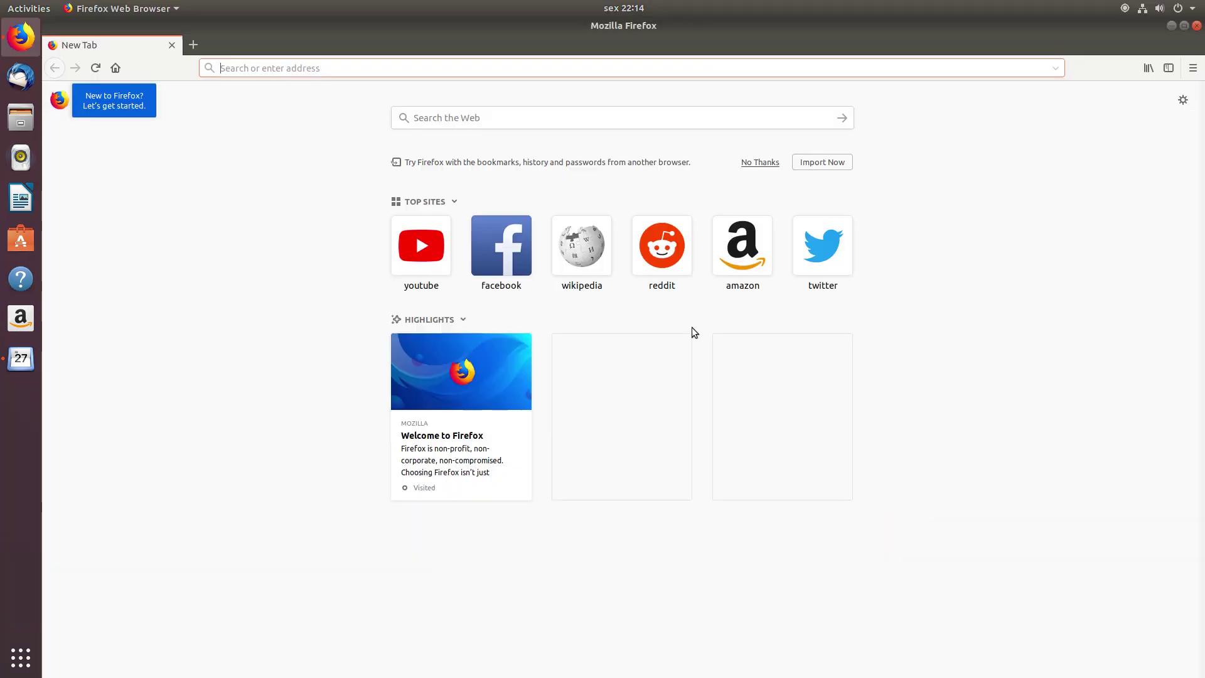
pyautogui.click(28, 9)
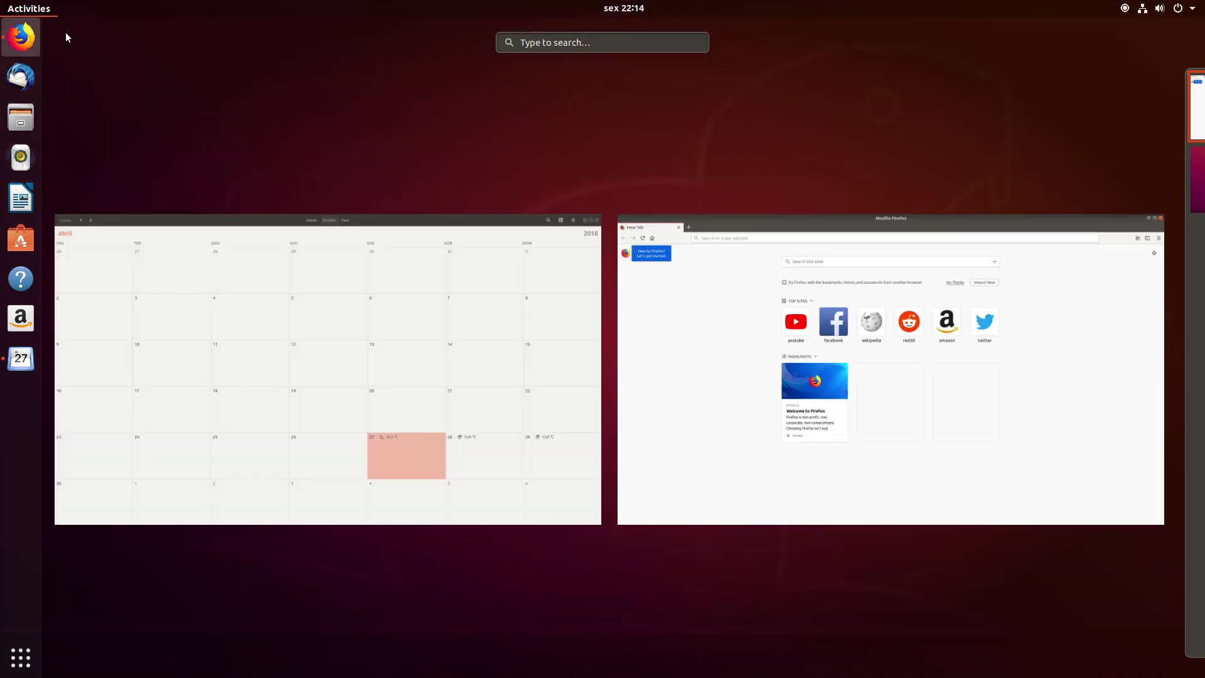
pyautogui.click(289, 280)
pyautogui.click(1169, 29)
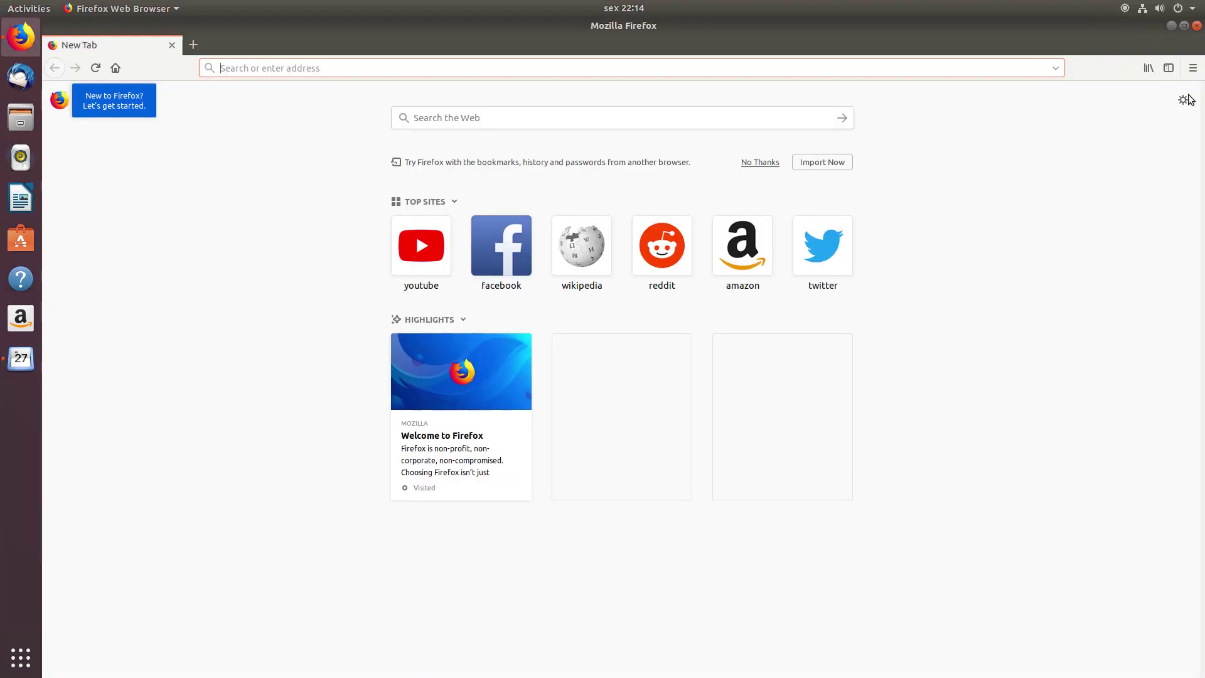
pyautogui.click(1171, 24)
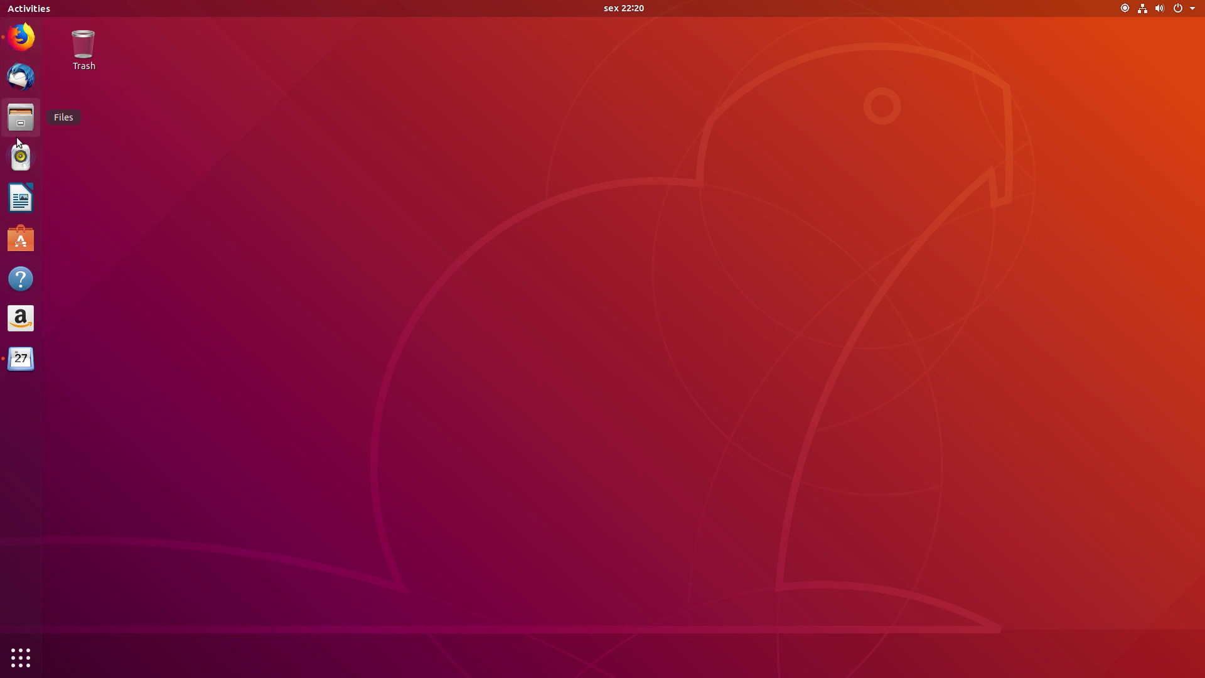
pyautogui.click(25, 195)
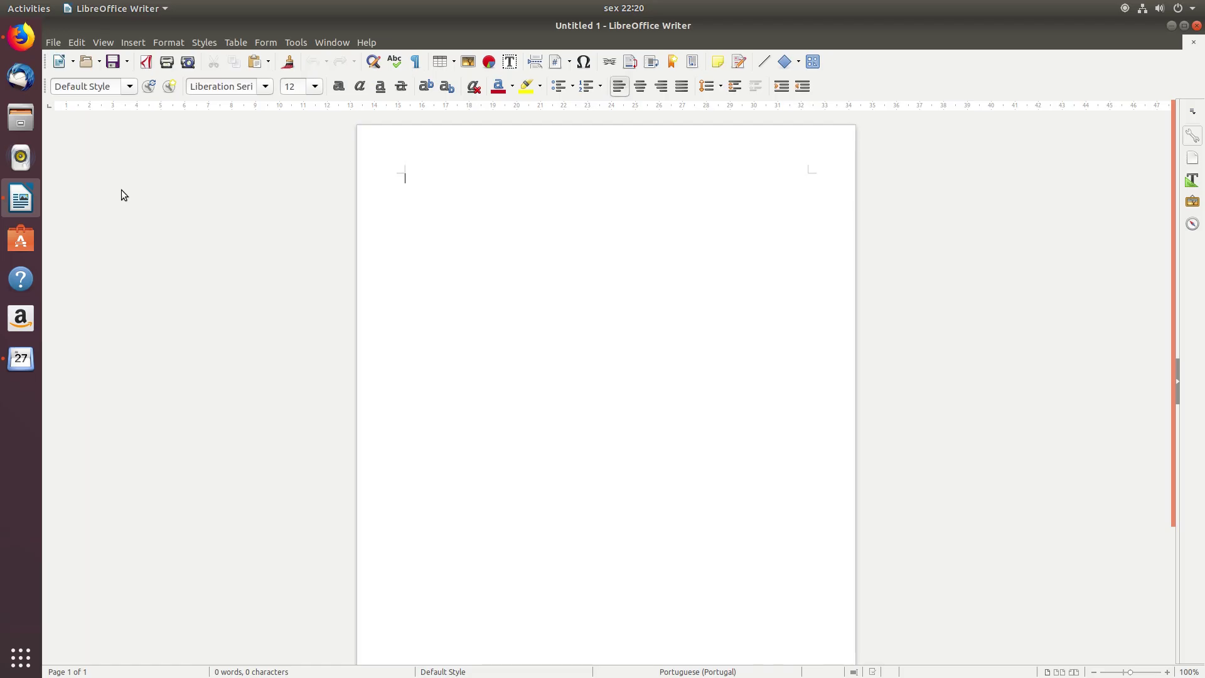
pyautogui.click(367, 42)
pyautogui.click(407, 185)
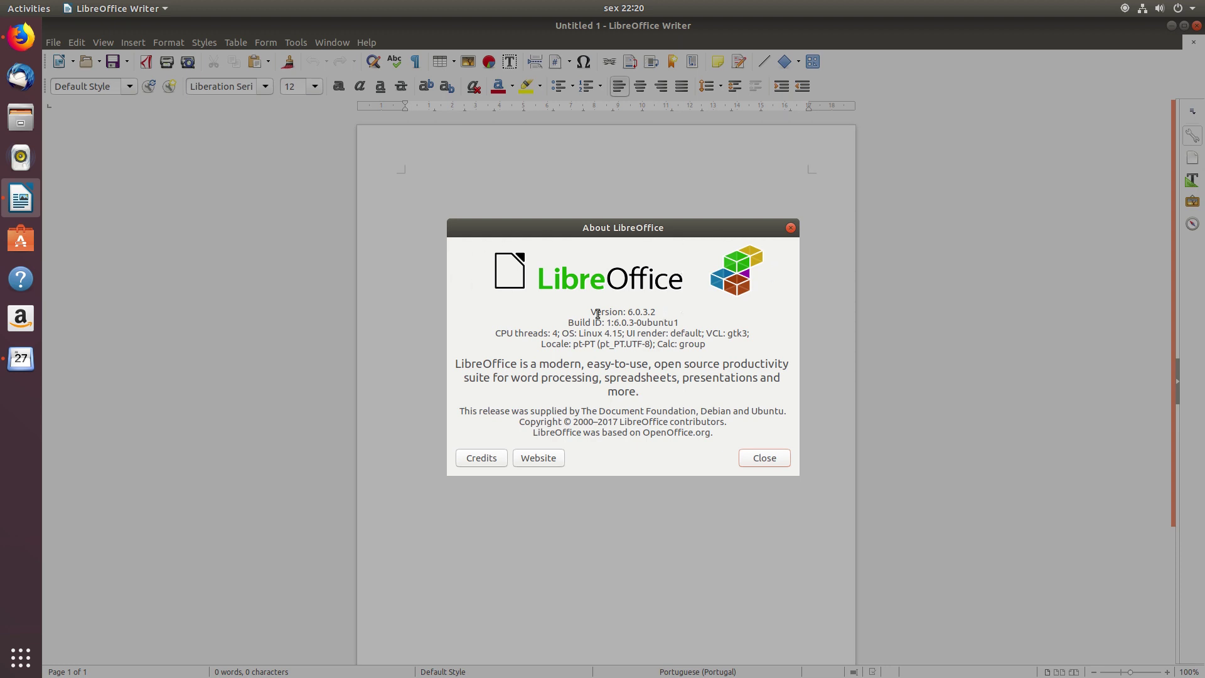
pyautogui.click(763, 455)
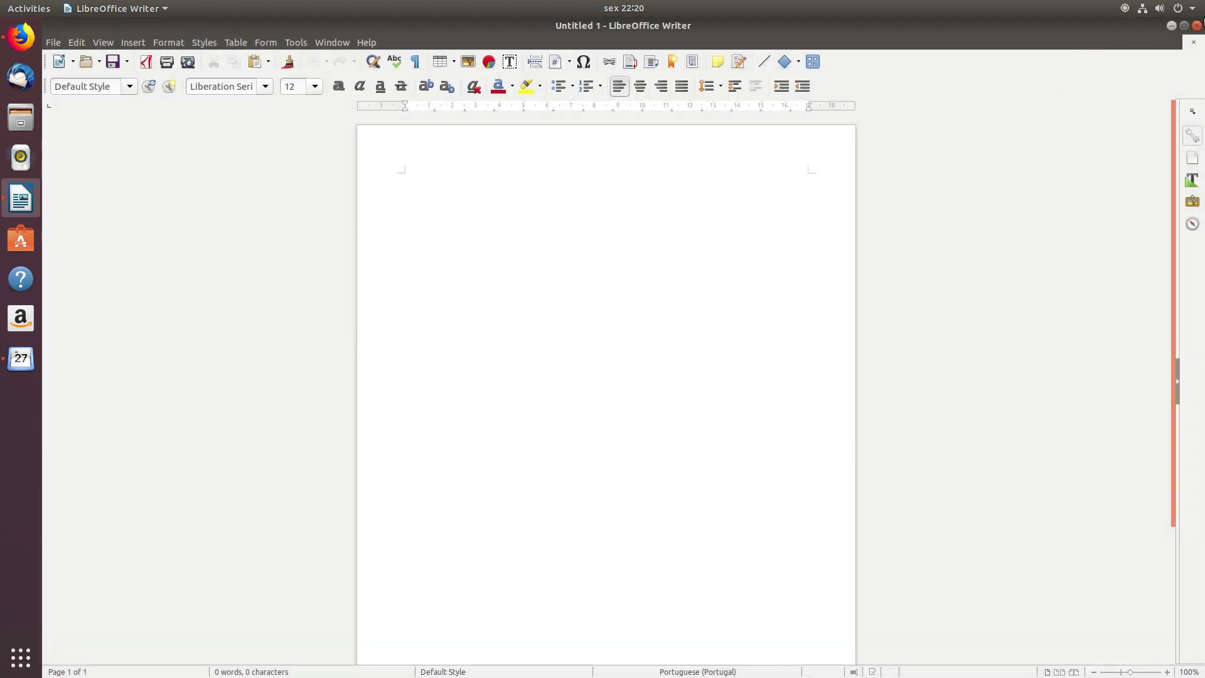
pyautogui.click(1196, 25)
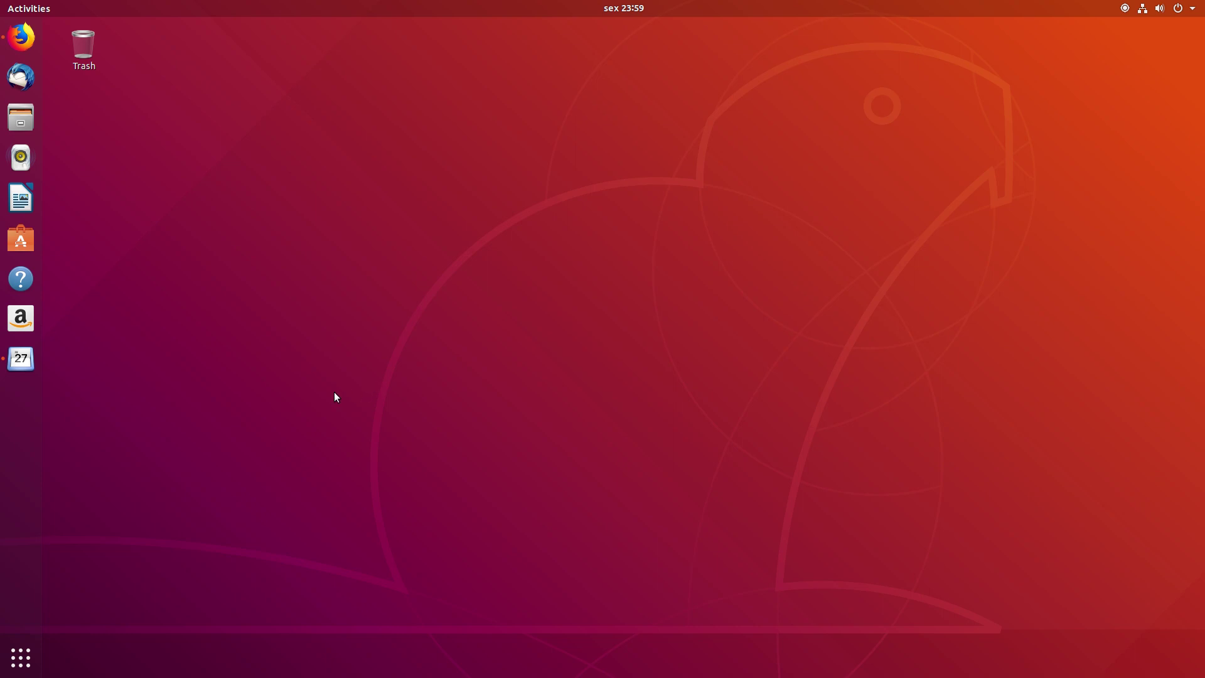
pyautogui.click(21, 658)
pyautogui.scroll(-1, 740, 452)
pyautogui.click(522, 305)
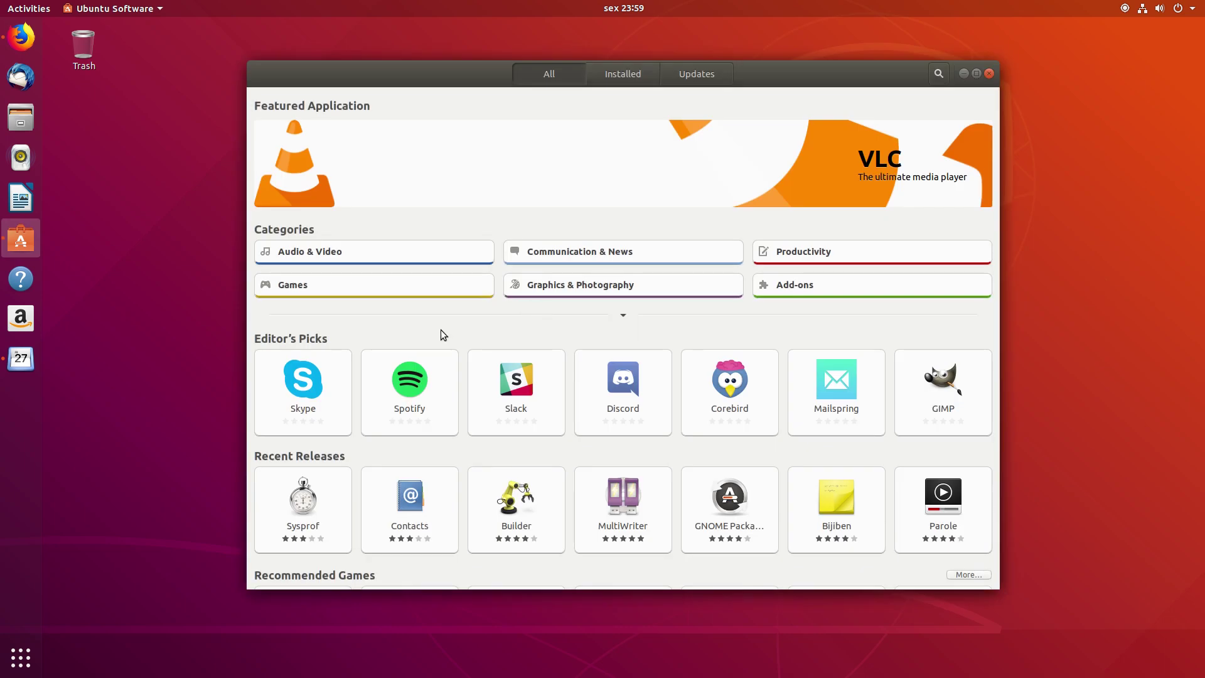
pyautogui.scroll(-5, 440, 329)
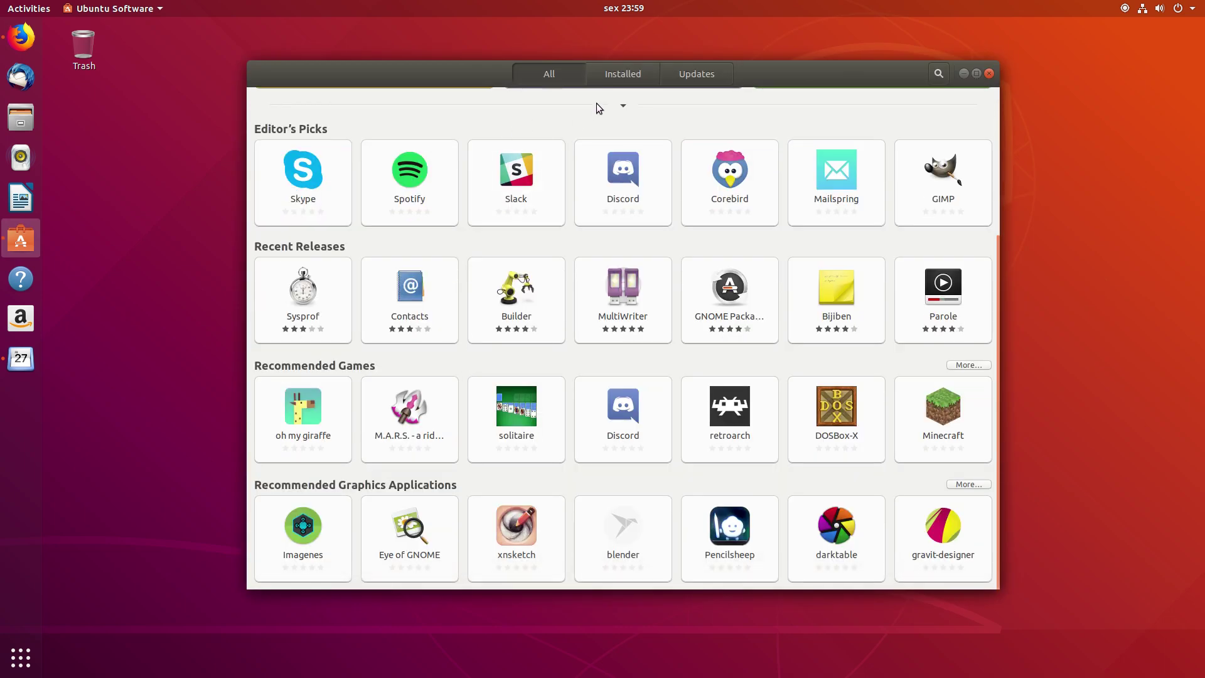
pyautogui.click(618, 74)
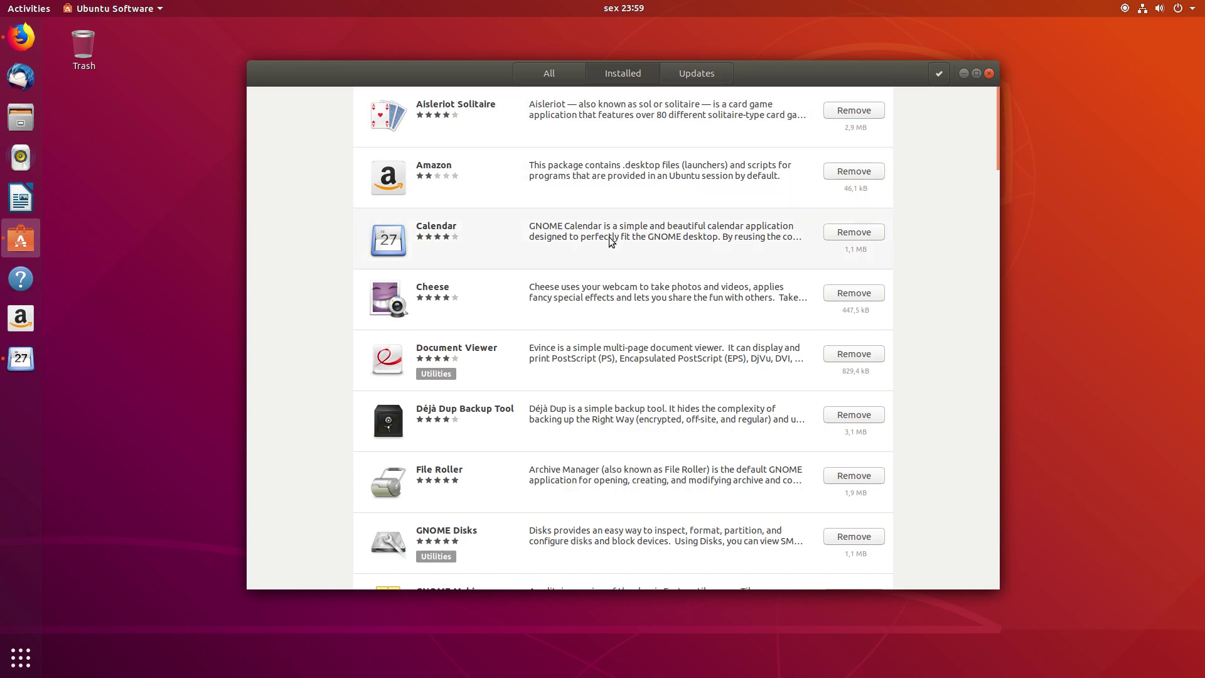
pyautogui.scroll(-15, 612, 219)
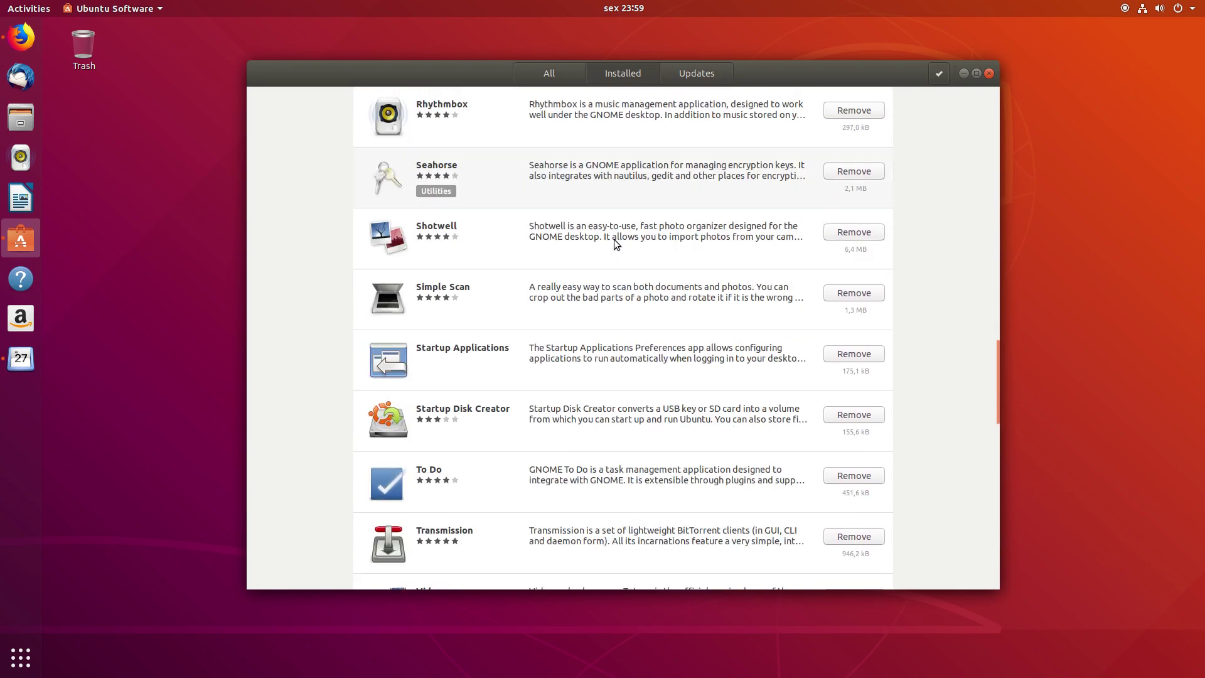
pyautogui.scroll(-15, 619, 232)
pyautogui.scroll(-2, 650, 175)
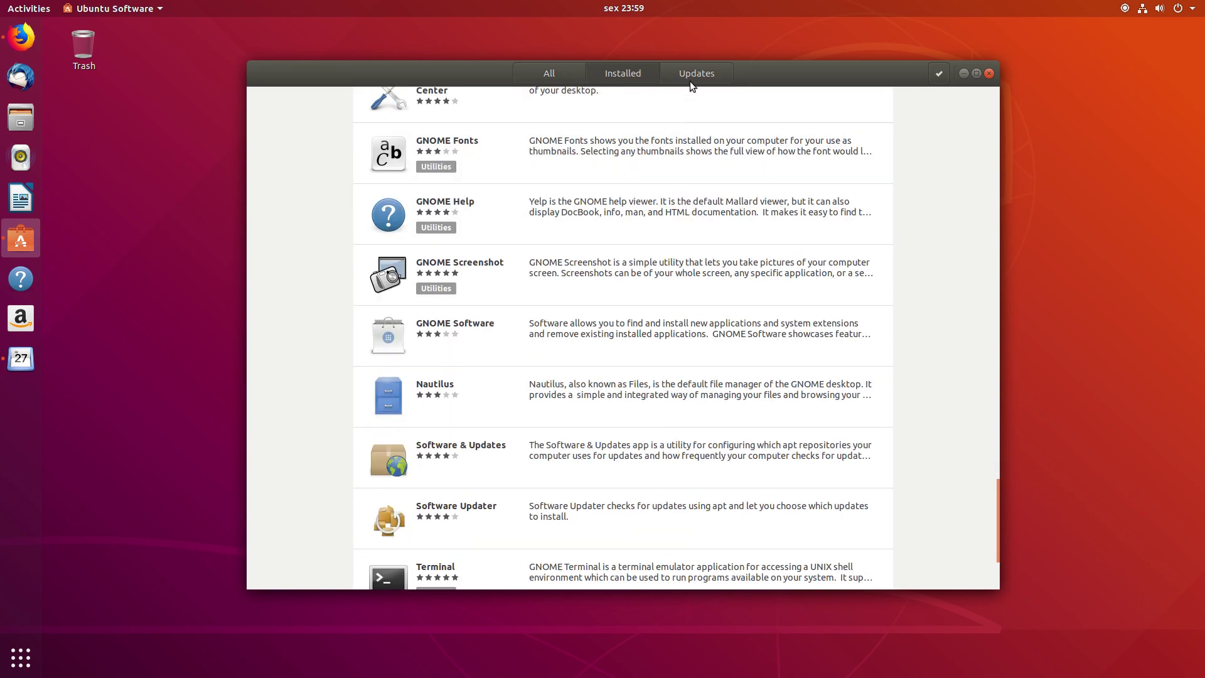
pyautogui.click(693, 77)
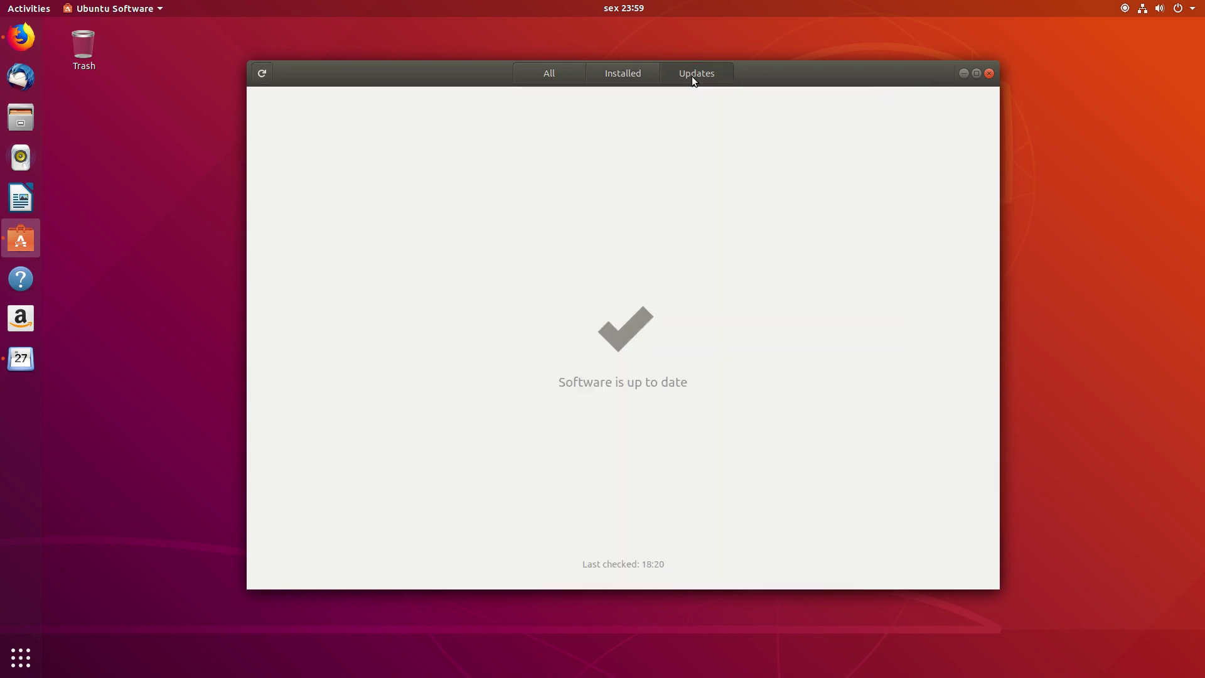
pyautogui.click(986, 75)
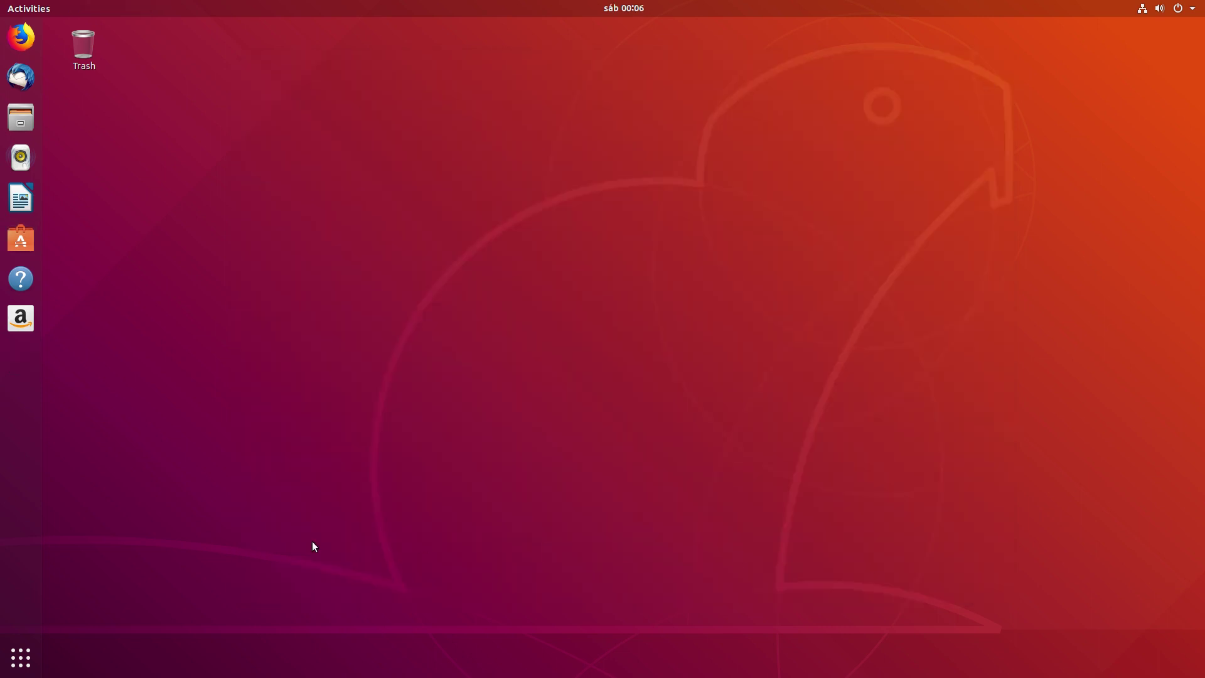
# Open Terminal from the app grid, maximized, with enlarged text
pyautogui.click(21, 656)
pyautogui.scroll(-1, 690, 489)
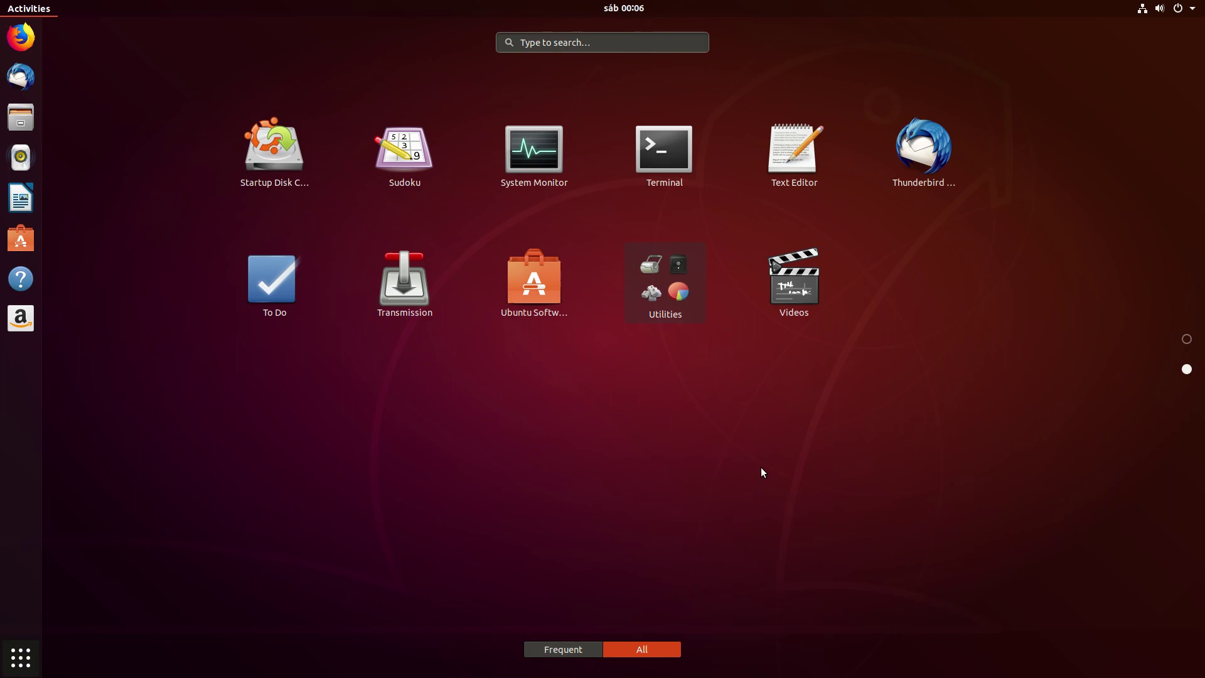
pyautogui.click(653, 179)
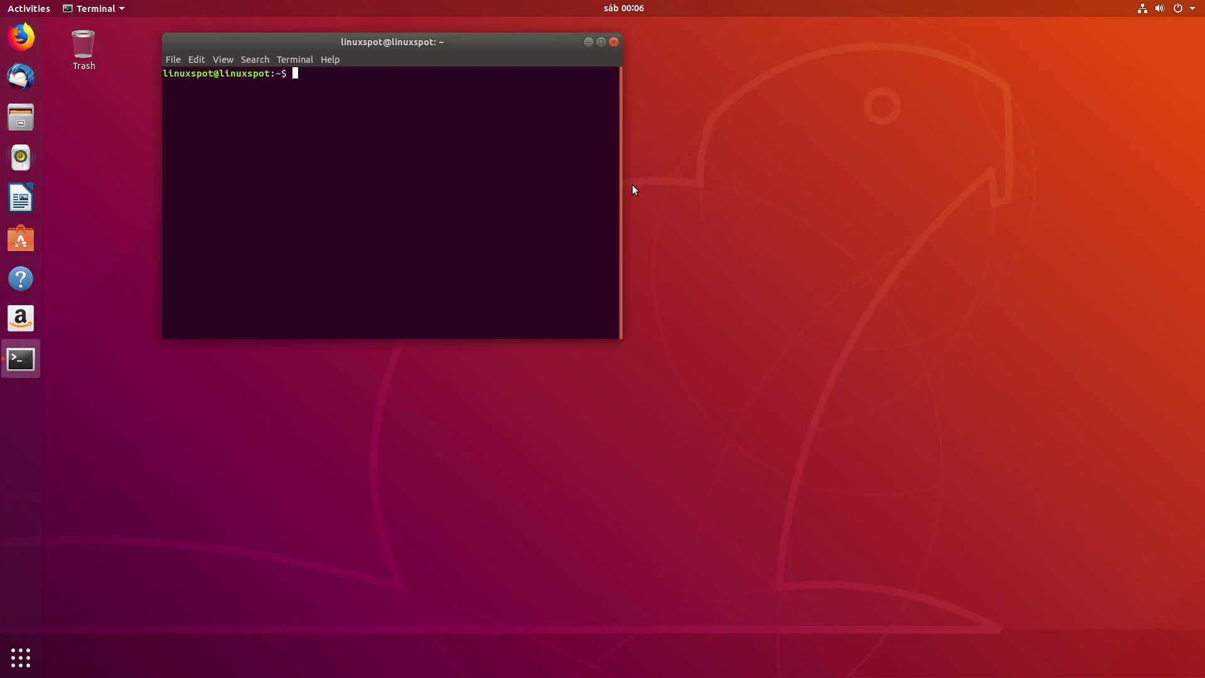
pyautogui.doubleClick(604, 40)
pyautogui.hotkey('ctrl', '+')
pyautogui.hotkey('ctrl', '+')
pyautogui.hotkey('ctrl', '+')
pyautogui.hotkey('ctrl', '+')
pyautogui.hotkey('ctrl', '+')
pyautogui.hotkey('ctrl', '+')
# Run ./neofetch from the neofetch folder to display the Ubuntu 18.04 system details
pyautogui.write('cd neofetch/')
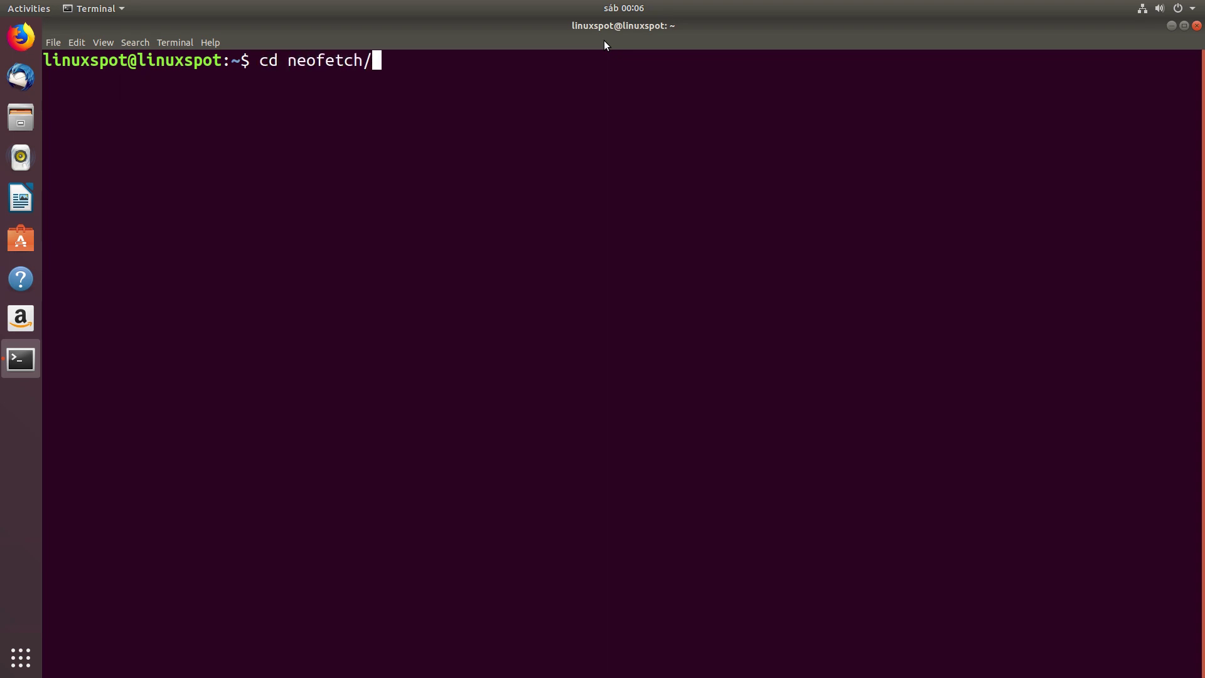
pyautogui.press('Return')
pyautogui.write('./neofetch')
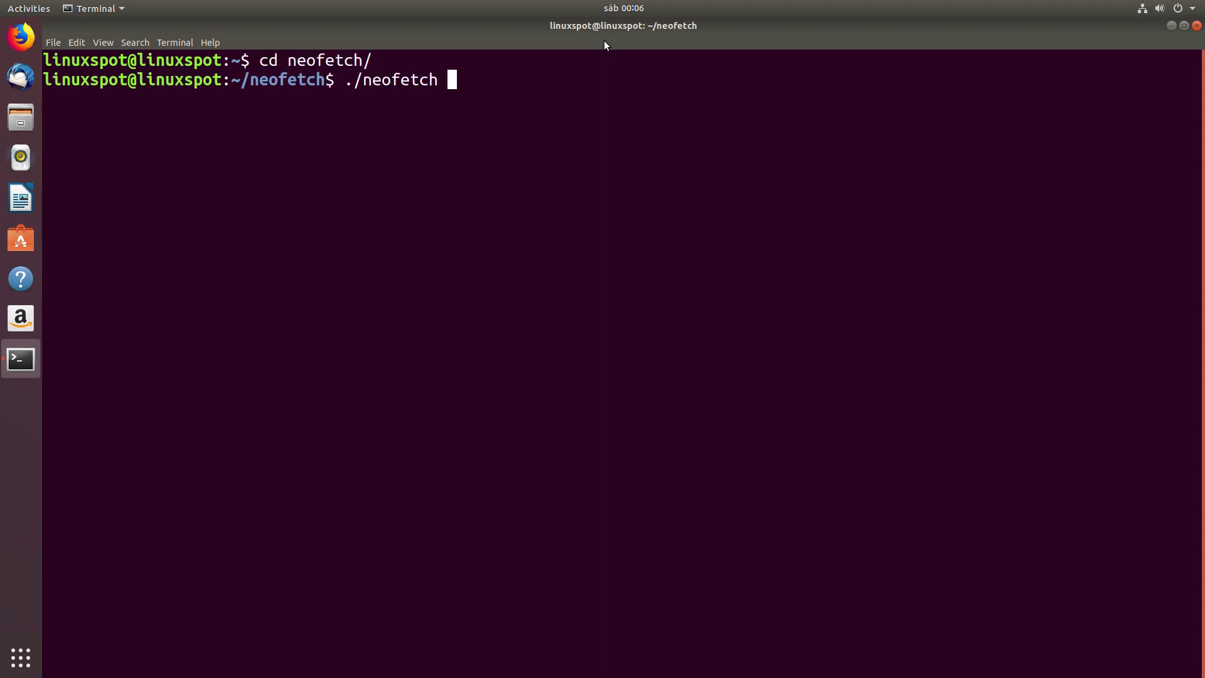
pyautogui.press('Return')
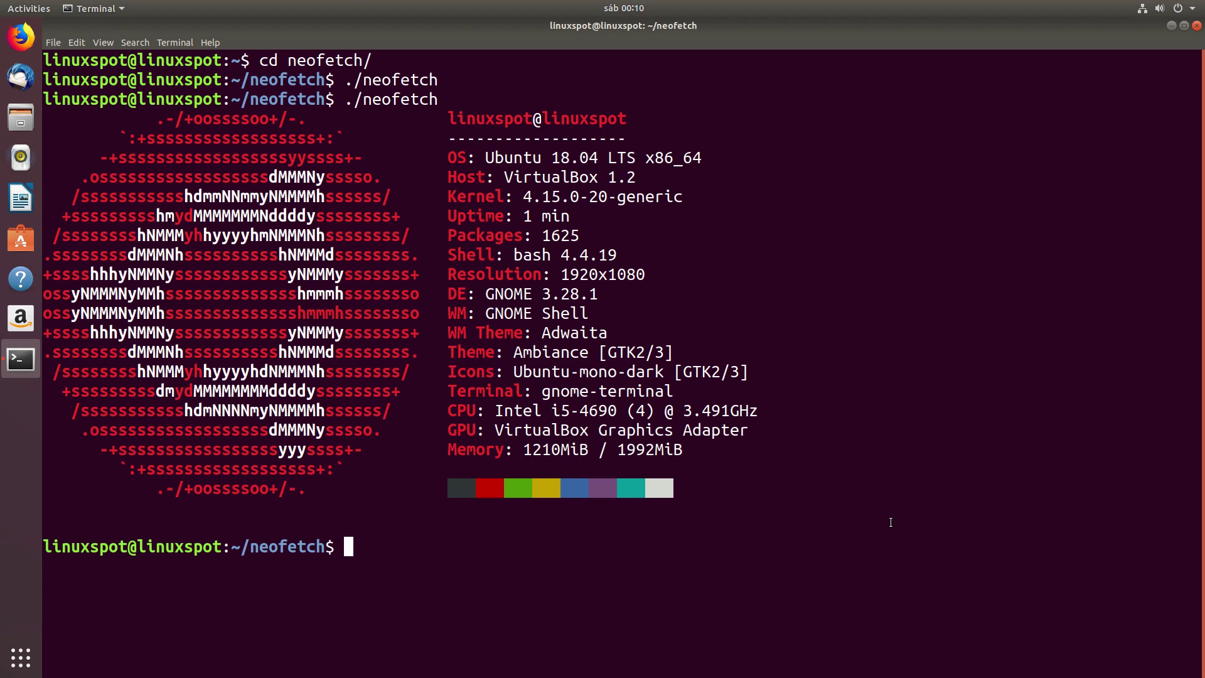
# Run 'snap list' to show core, gnome-calculator, gnome-characters, gnome-logs and gnome-system-monitor
pyautogui.write('snap list')
pyautogui.press('Return')
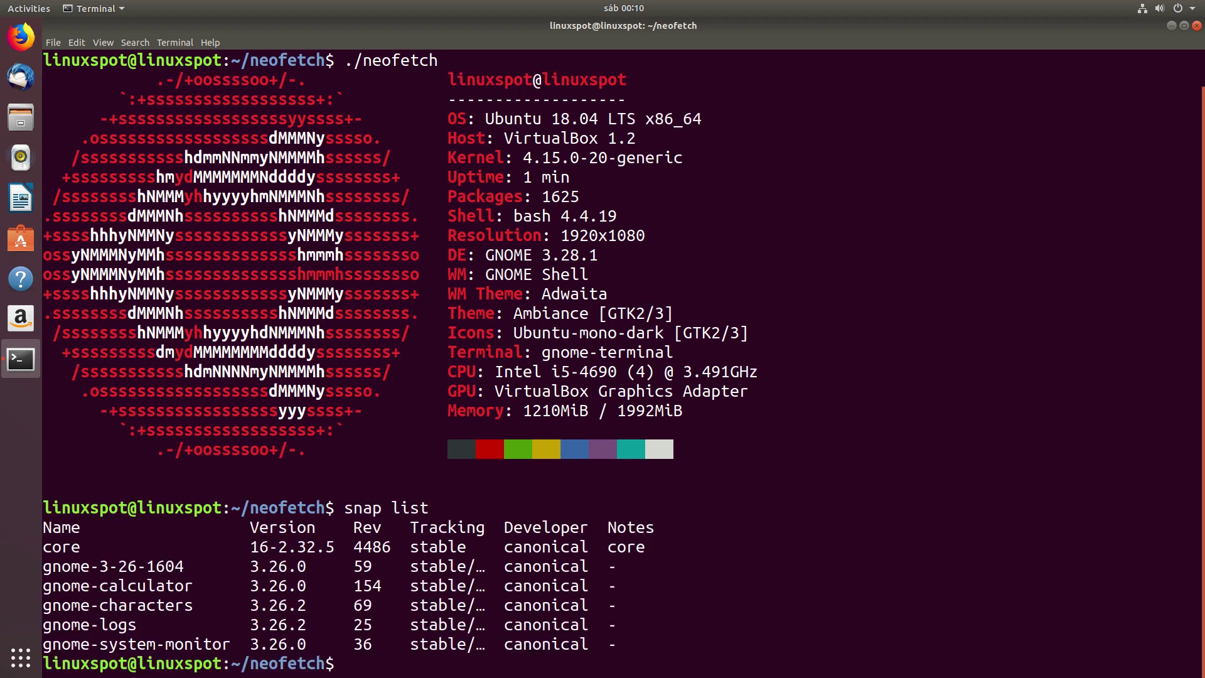